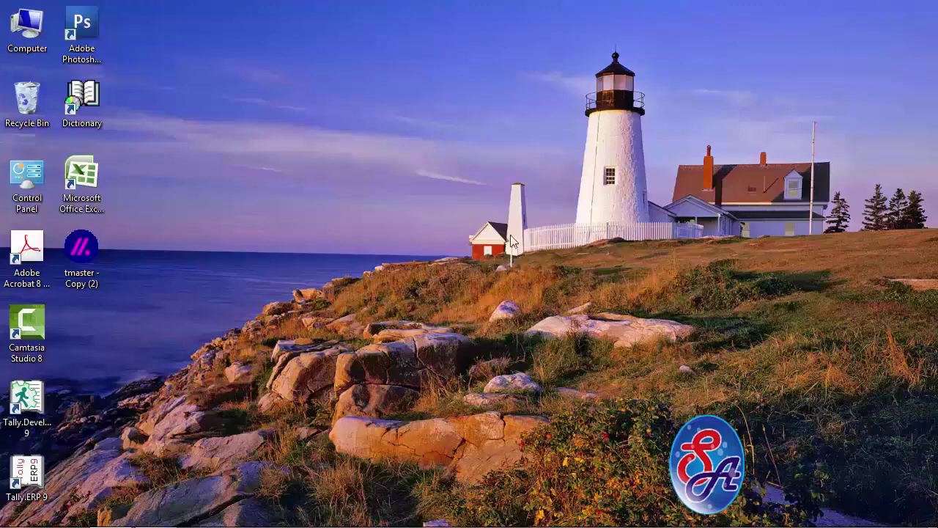
Step: Launch Adobe Photoshop CS3 Extended from its desktop shortcut
double_click(99, 39)
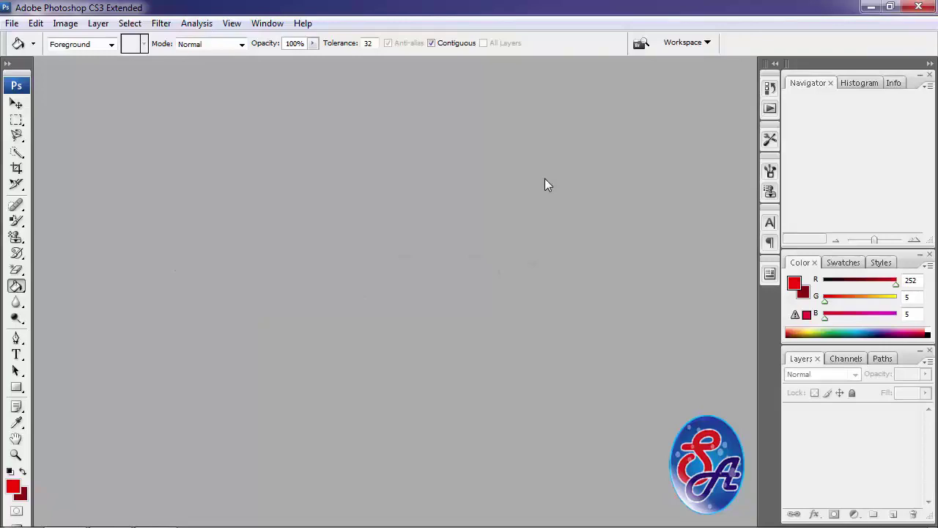
Step: Open the costumed-characters photo 13 (3).jpg and select the Blur Tool
double_click(544, 178)
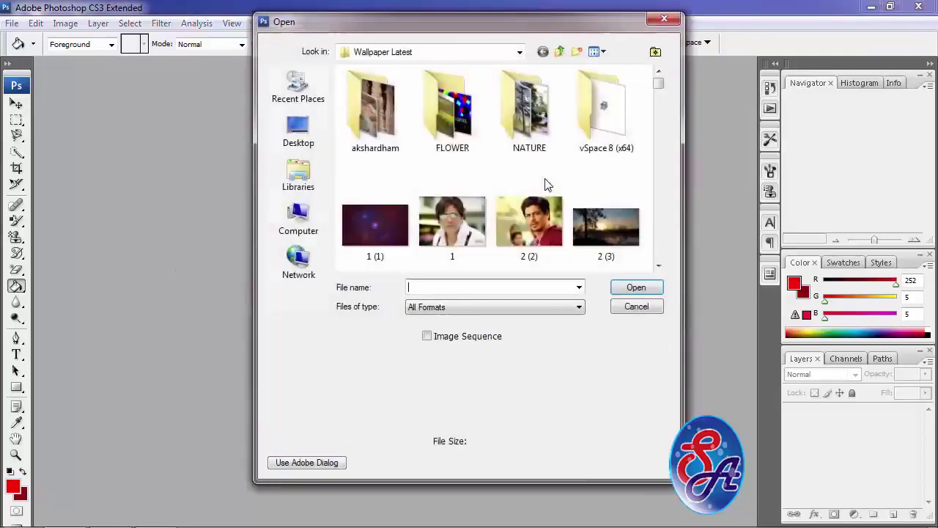
click(658, 267)
click(658, 267)
click(658, 267)
click(658, 266)
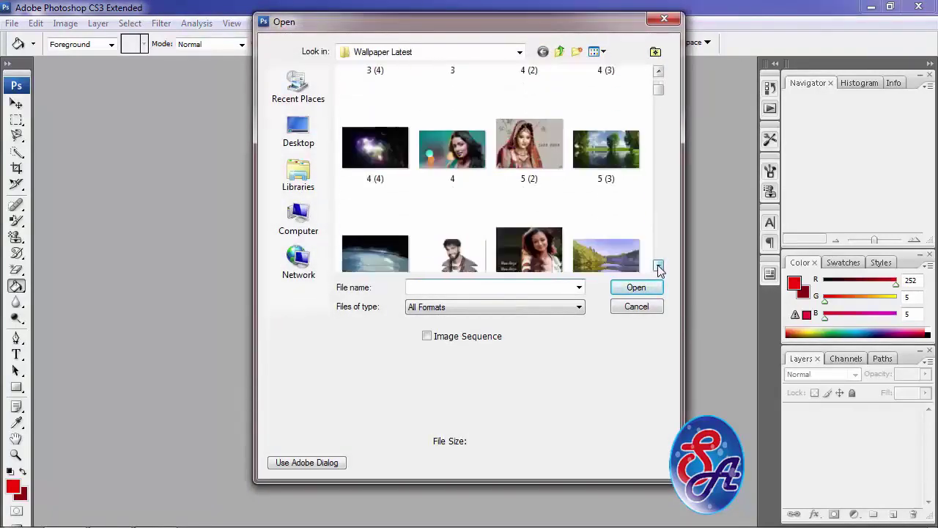
click(658, 267)
click(658, 266)
click(658, 267)
click(658, 267)
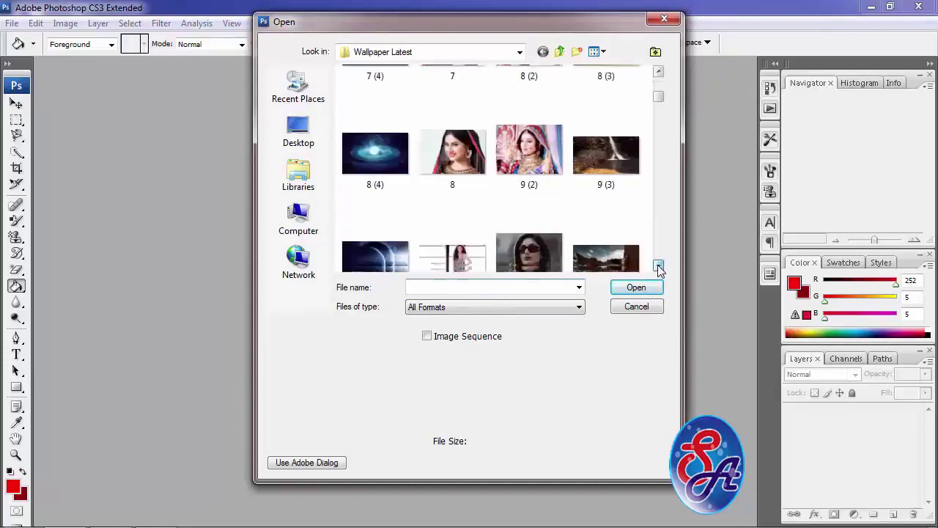
click(658, 266)
click(658, 267)
click(658, 267)
click(658, 266)
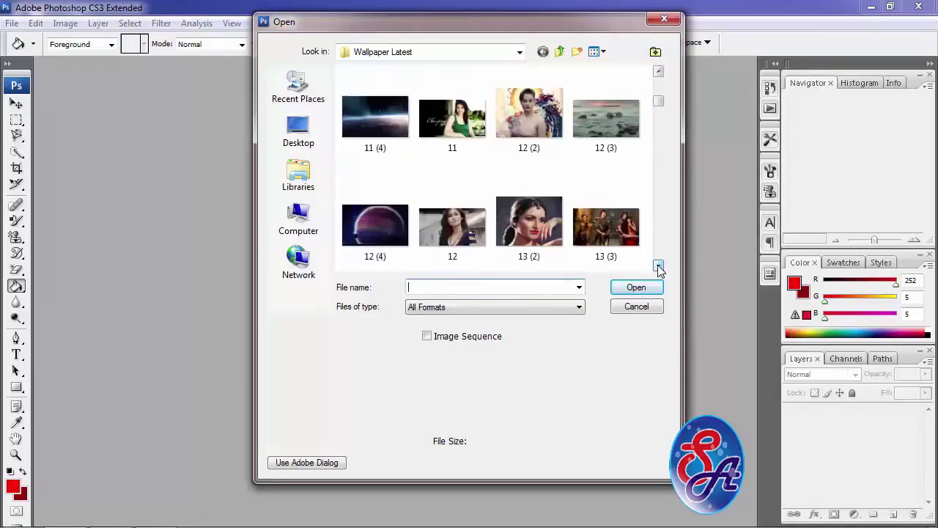
double_click(623, 224)
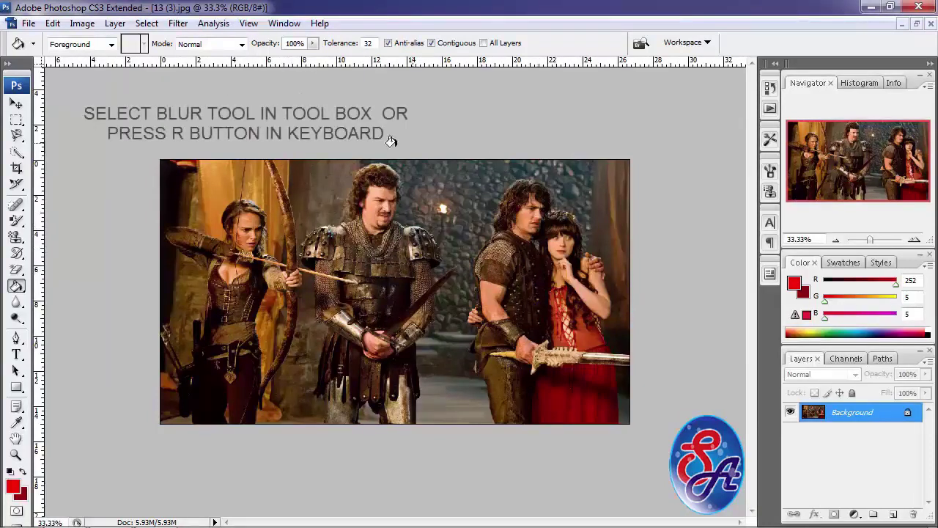
click(16, 302)
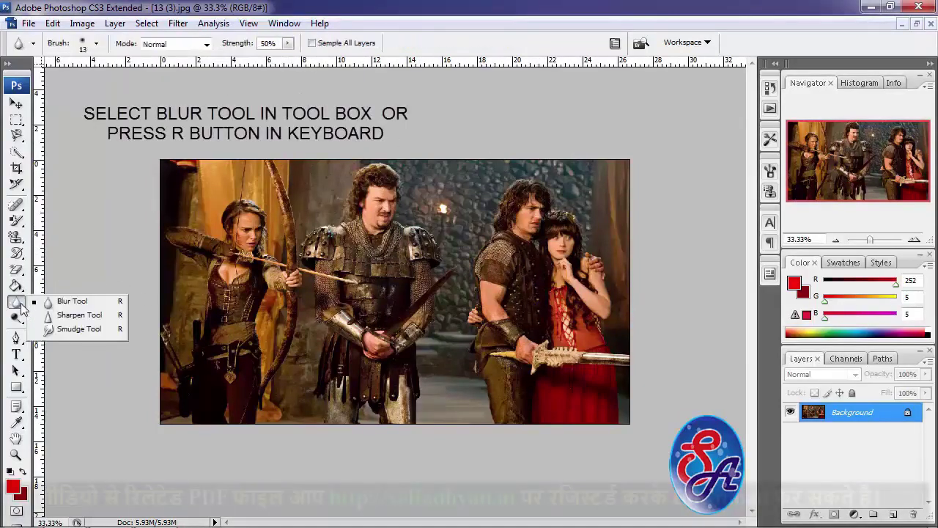
Step: Set a 360 px Blur brush and blur the right-hand man's arm and face
click(112, 301)
right_click(484, 192)
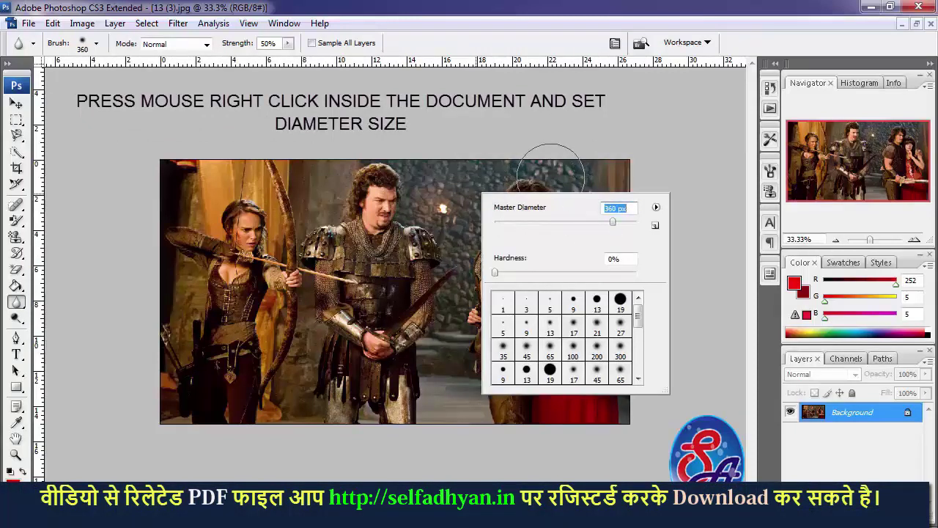
key(Return)
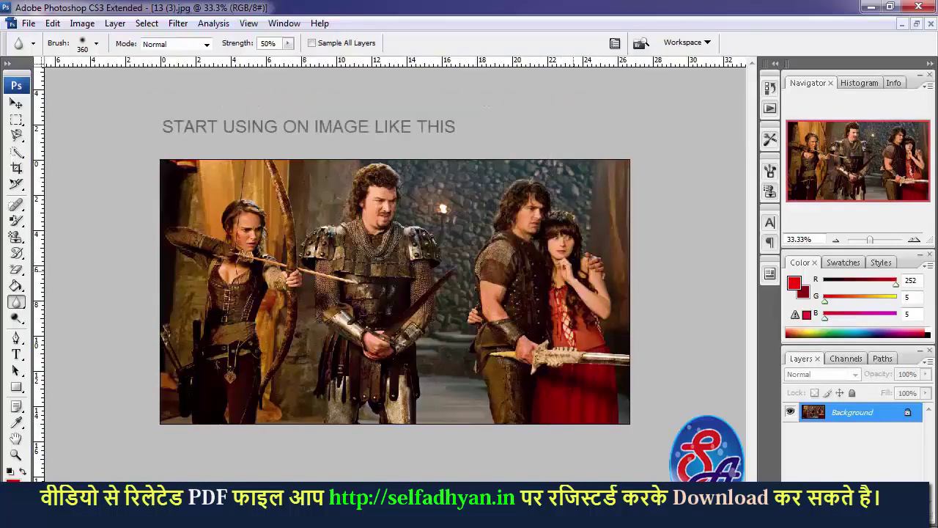
drag(502, 253, 540, 220)
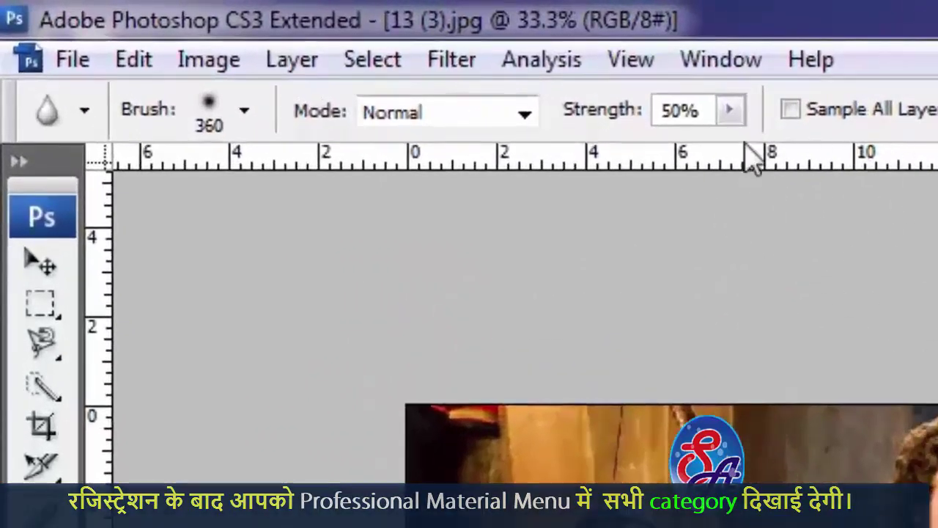
Step: At 100% strength, blur the man's vest, chest, face and hair, then reset strength to 50%
click(287, 43)
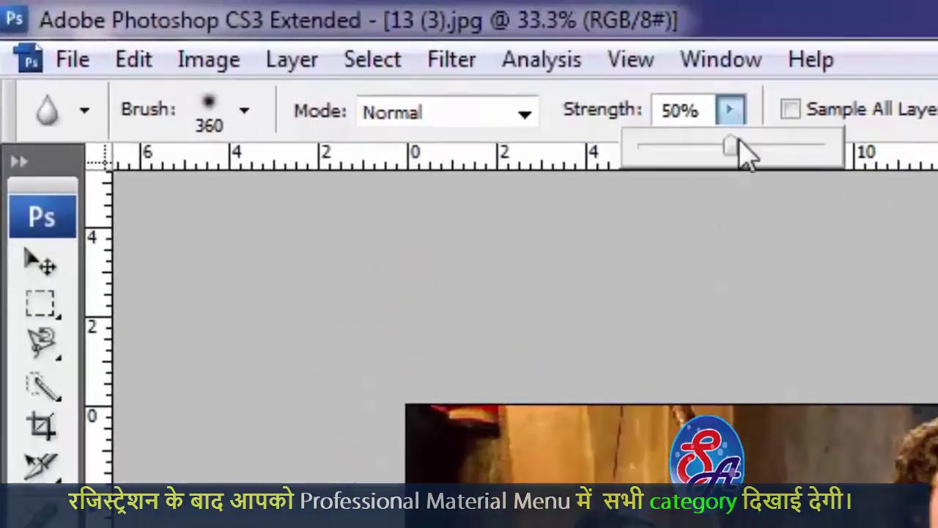
drag(731, 148, 824, 148)
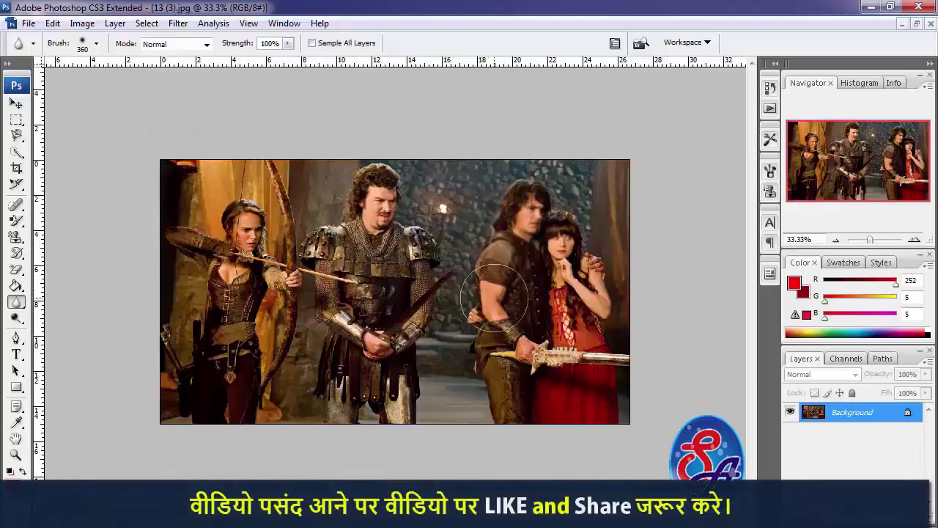
drag(494, 296, 533, 270)
drag(587, 256, 522, 235)
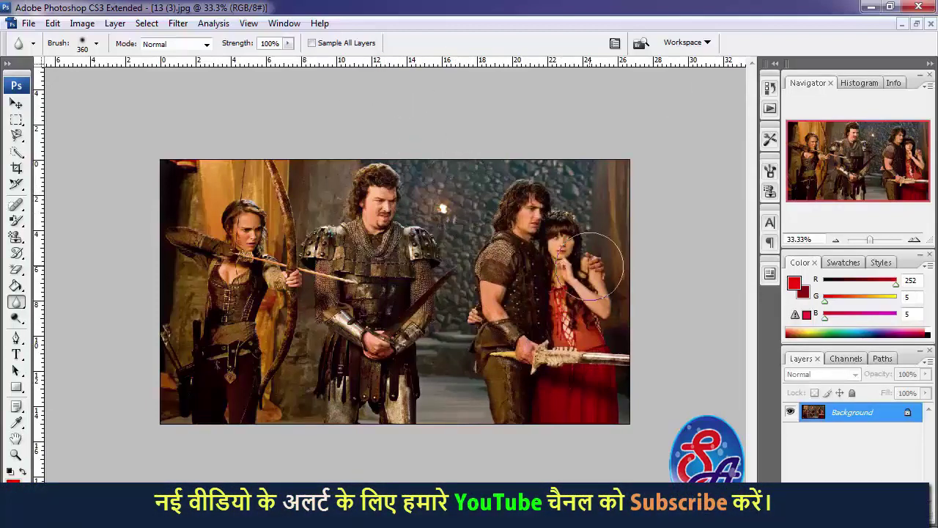
click(287, 42)
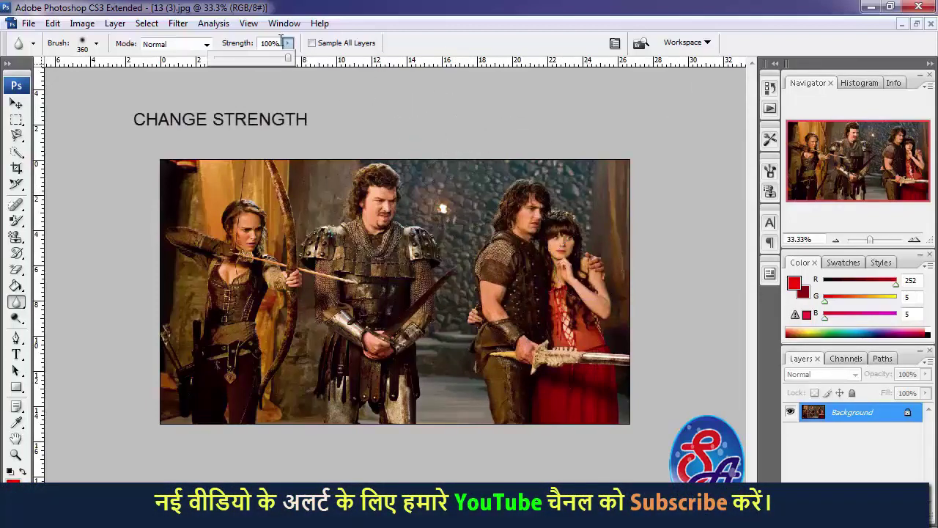
click(246, 49)
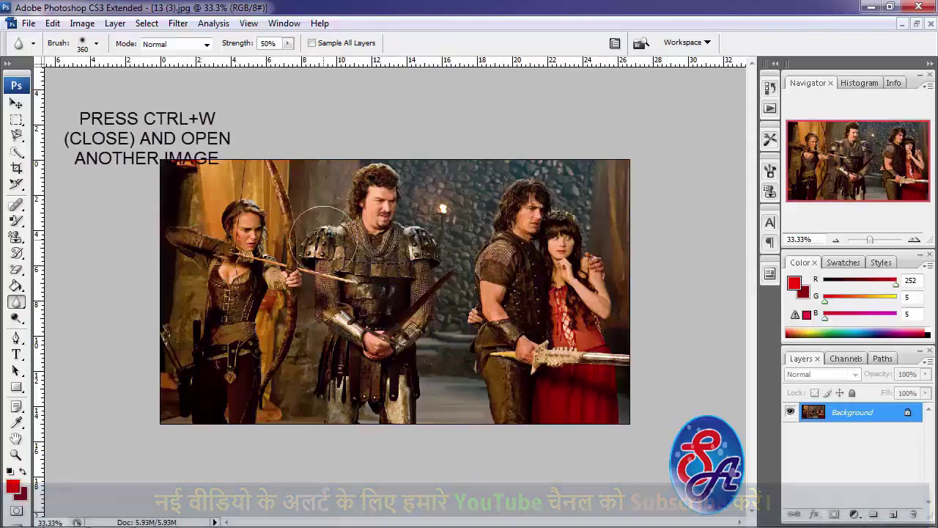
Step: Close 13 (3).jpg and open 24.jpg from the Wallpaper Latest folder
key(ctrl+w)
key(ctrl+o)
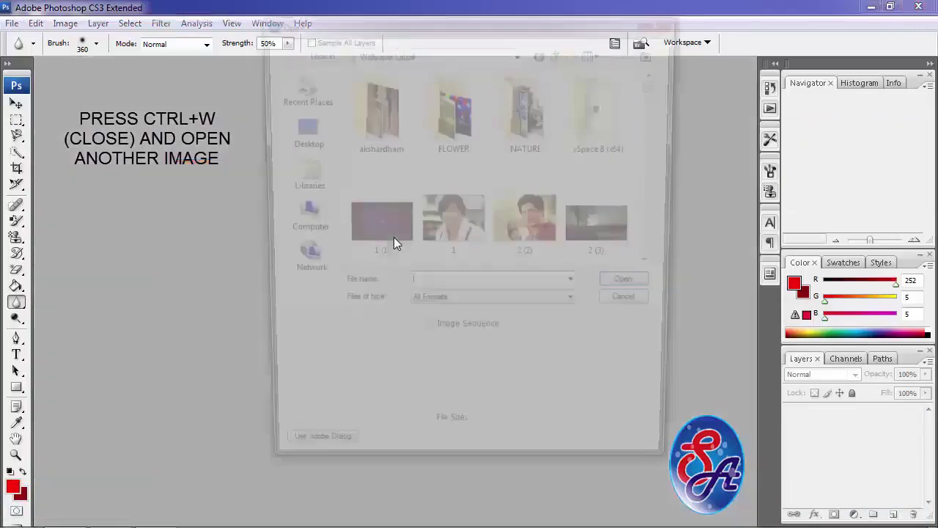
click(658, 266)
click(658, 266)
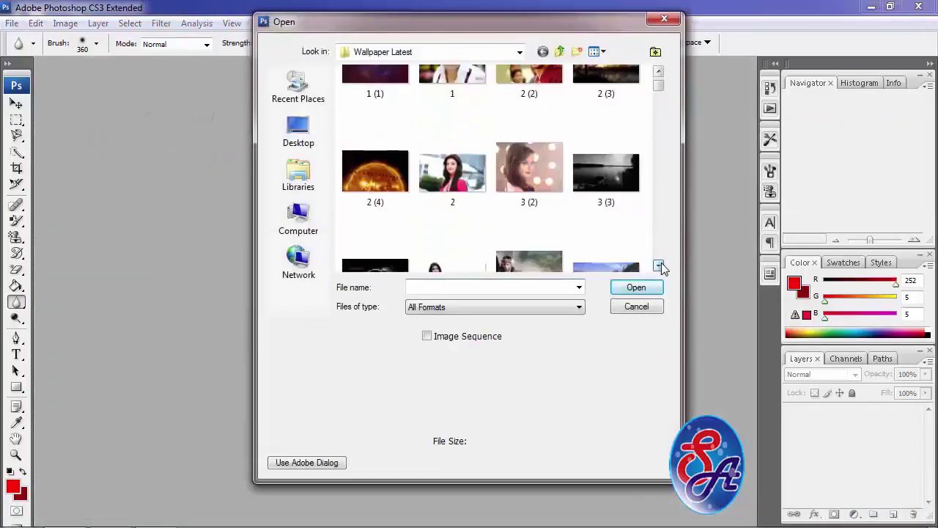
click(658, 266)
click(658, 266)
click(658, 266)
click(658, 266)
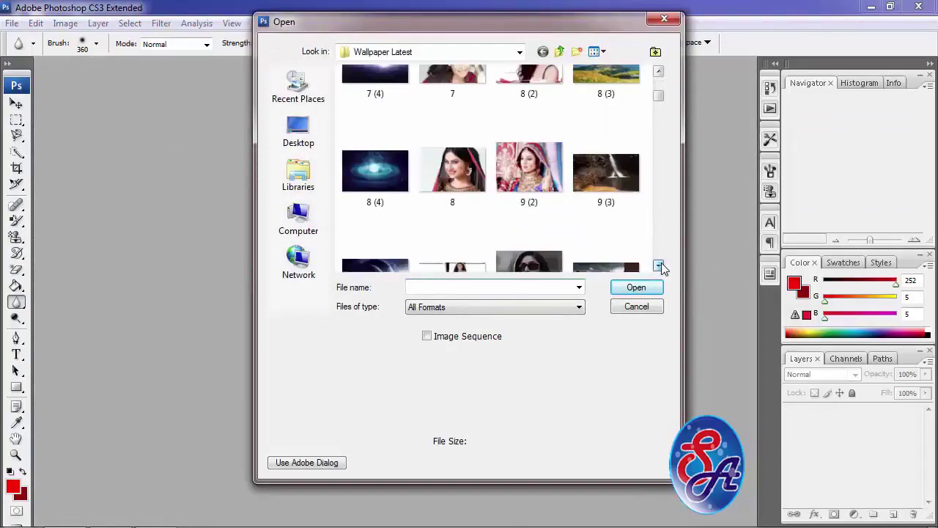
click(658, 266)
click(658, 266)
click(658, 266)
click(658, 266)
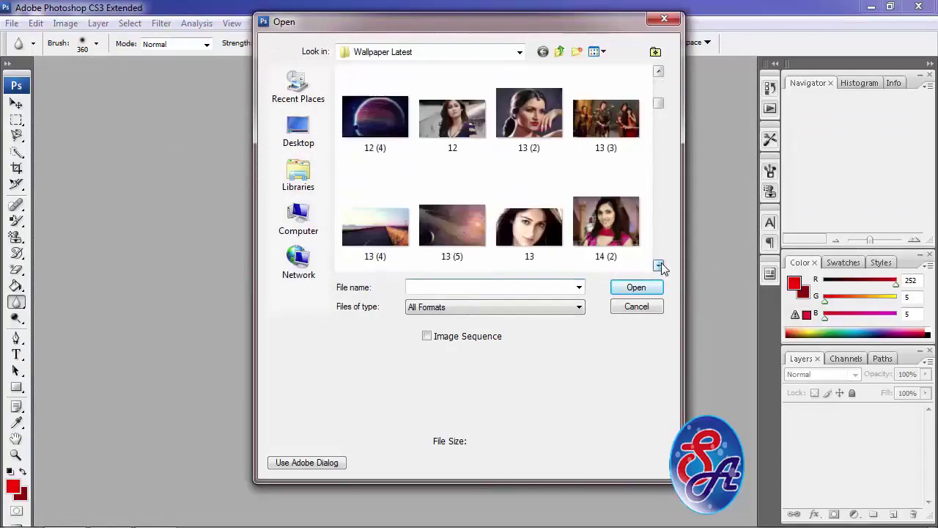
click(658, 266)
click(658, 266)
click(658, 266)
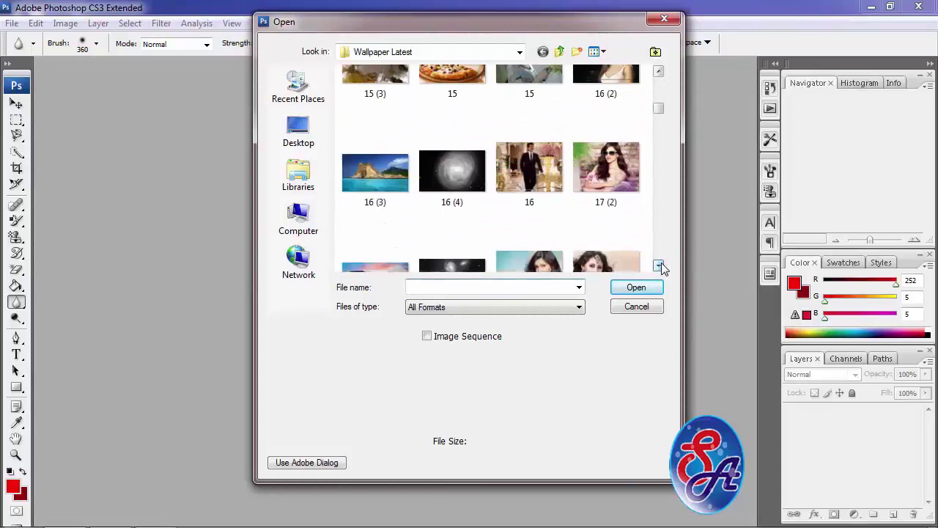
click(658, 266)
click(658, 266)
click(658, 266)
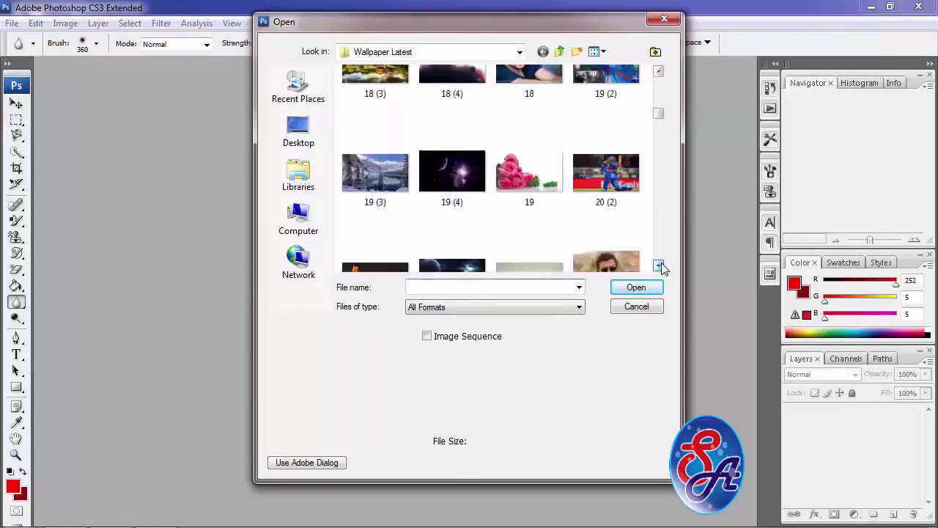
click(658, 266)
click(658, 266)
click(658, 266)
click(658, 266)
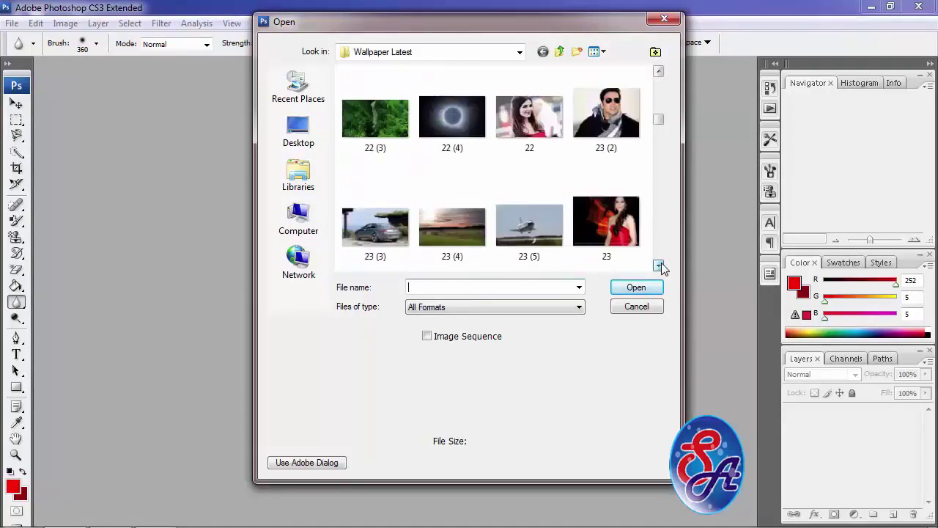
click(658, 265)
click(659, 265)
click(659, 265)
click(658, 266)
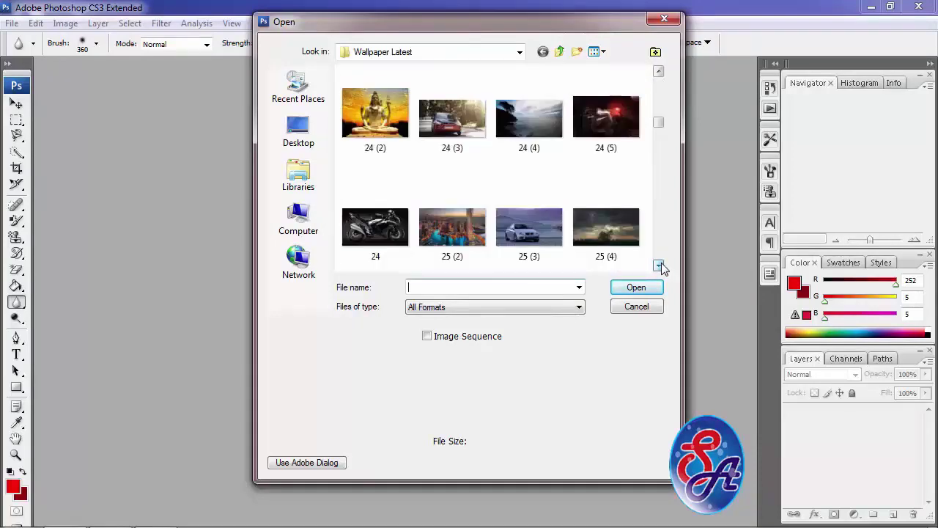
click(659, 265)
double_click(370, 175)
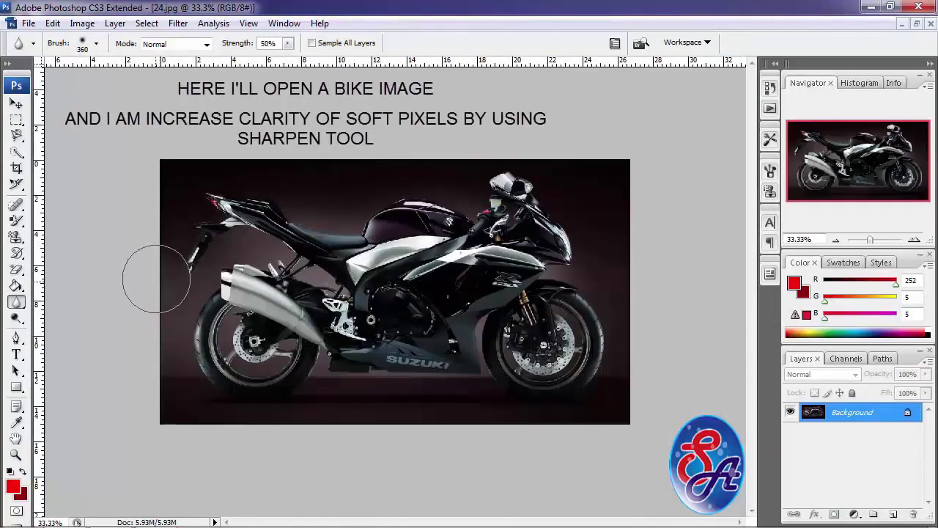
Step: Switch to the Sharpen Tool and give it a 197 px Master Diameter brush
click(28, 302)
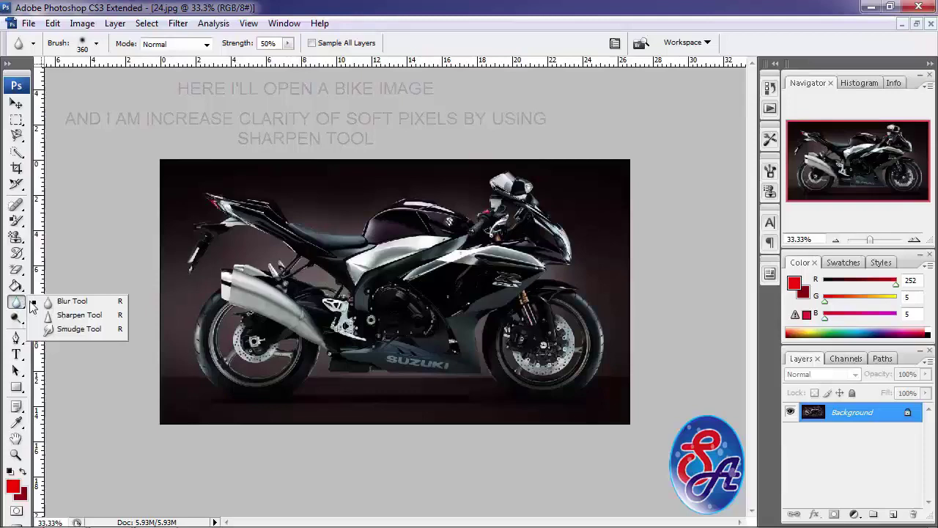
click(78, 314)
right_click(236, 294)
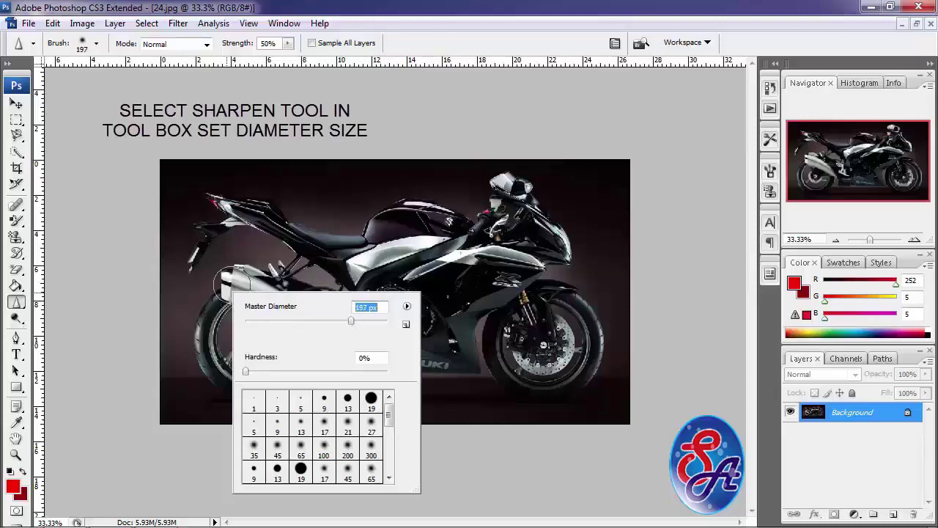
key(Return)
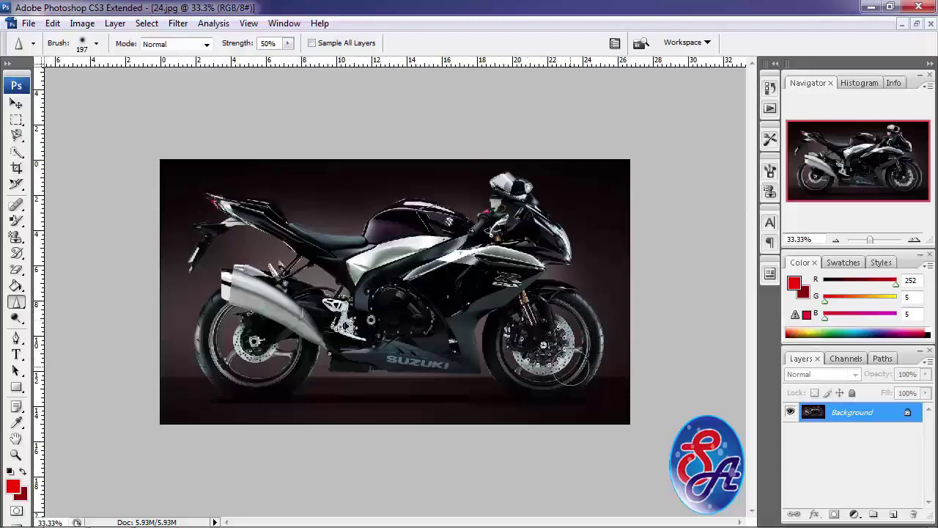
Step: Sharpen the headlight area, zoom to 200%, then revert and undo to compare results
drag(521, 213, 545, 218)
key(ctrl+plus)
key(ctrl+plus)
key(ctrl+plus)
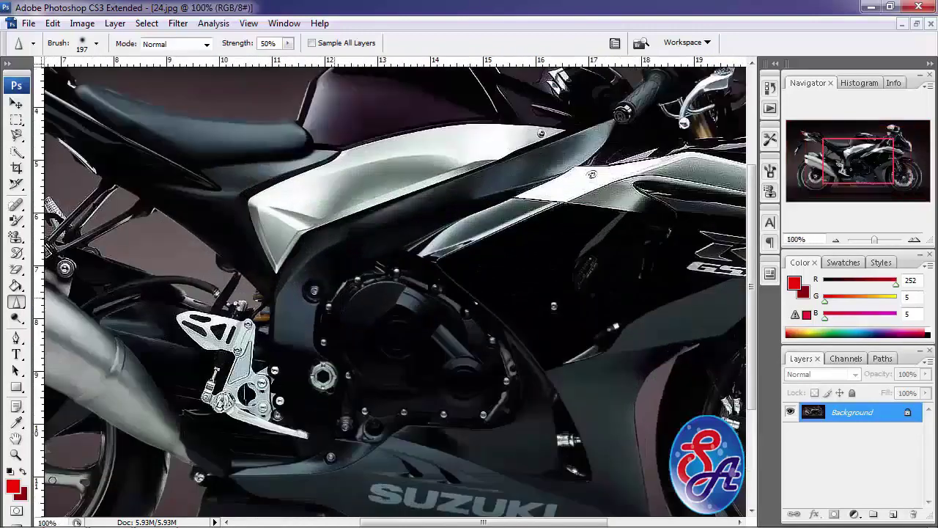
key(ctrl+plus)
scroll(345, 220, down, 5)
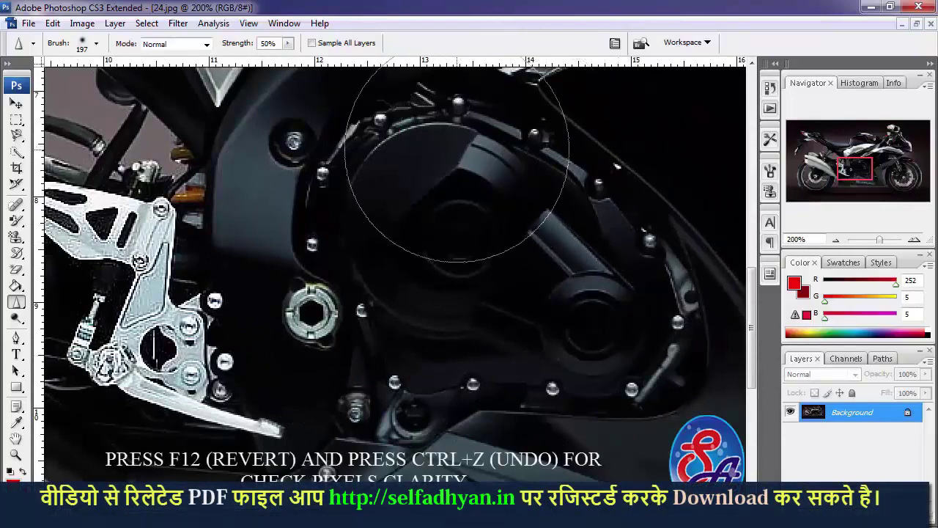
key(F12)
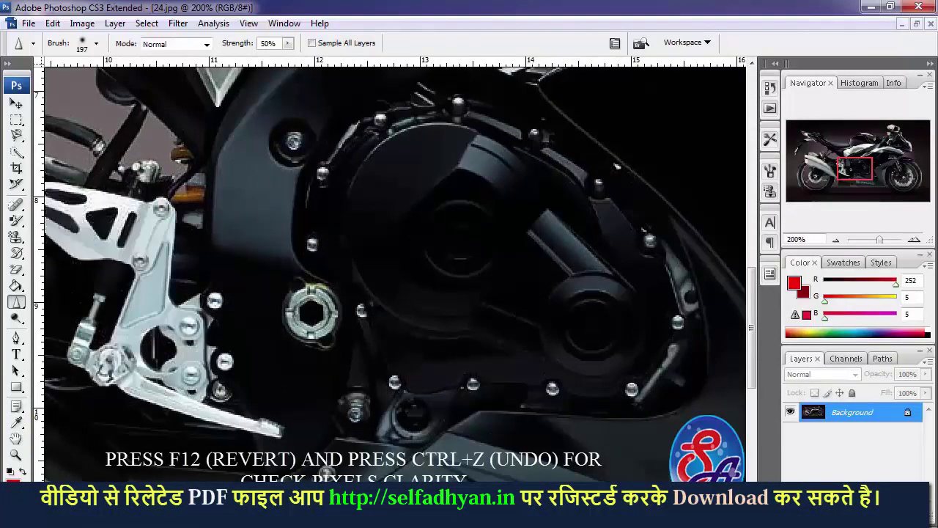
key(ctrl+z)
key(ctrl+z)
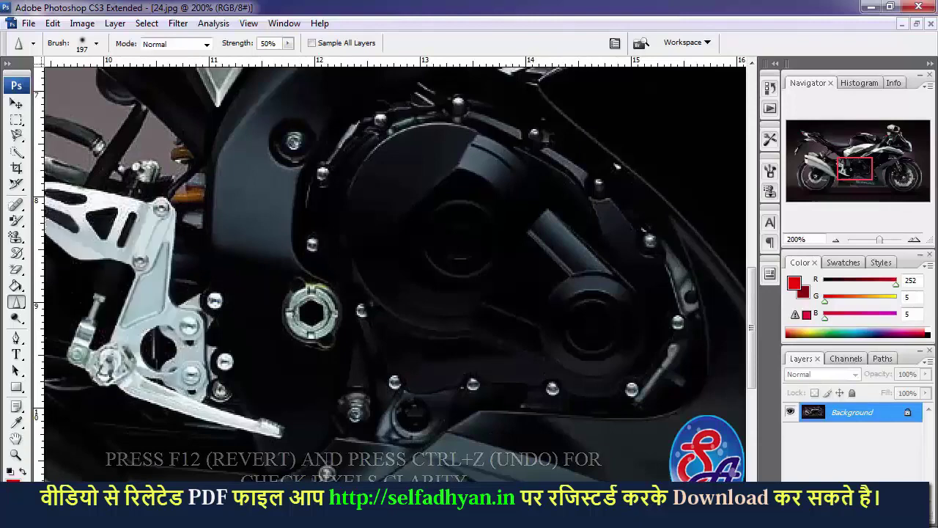
key(ctrl+z)
key(ctrl+z)
key(ctrl+z)
key(ctrl+z)
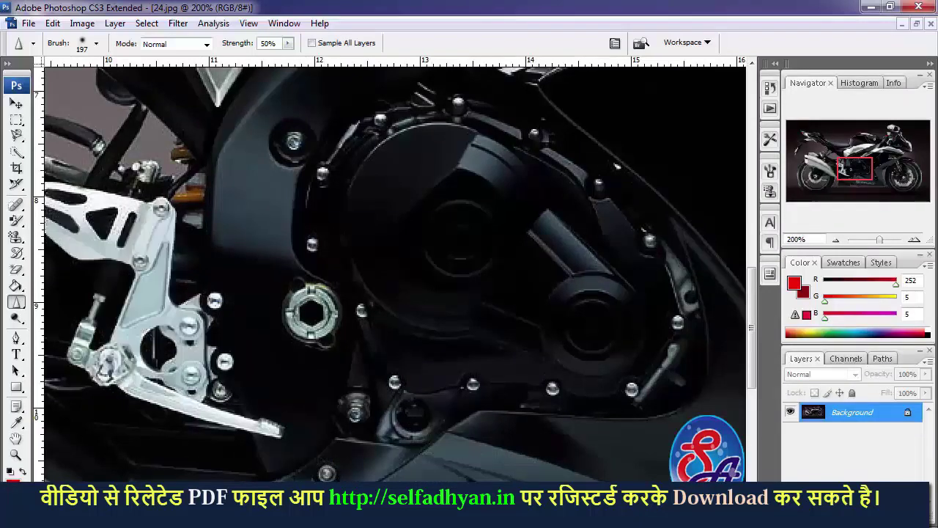
key(ctrl+z)
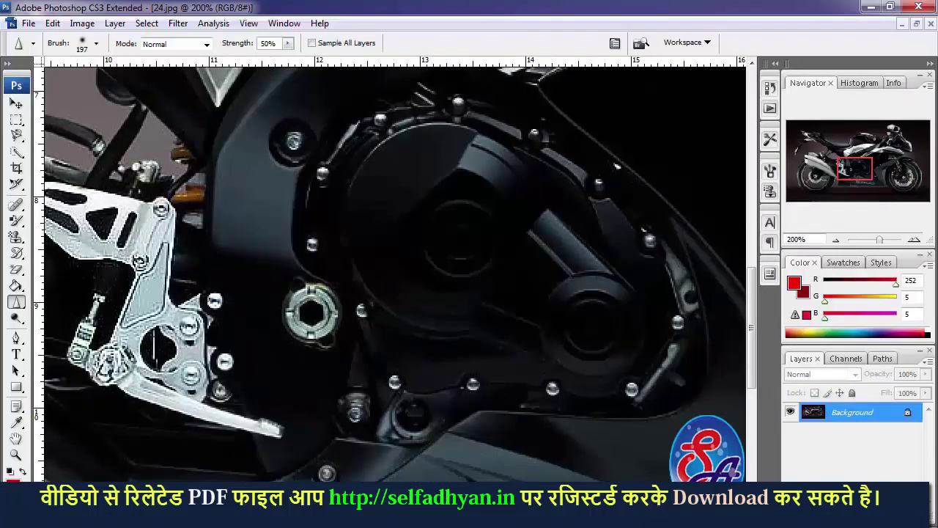
key(ctrl+z)
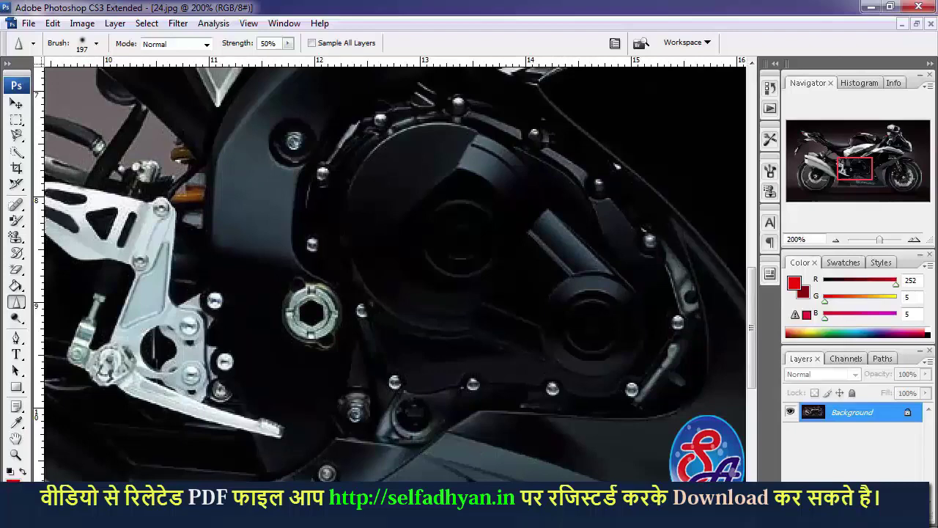
key(ctrl+0)
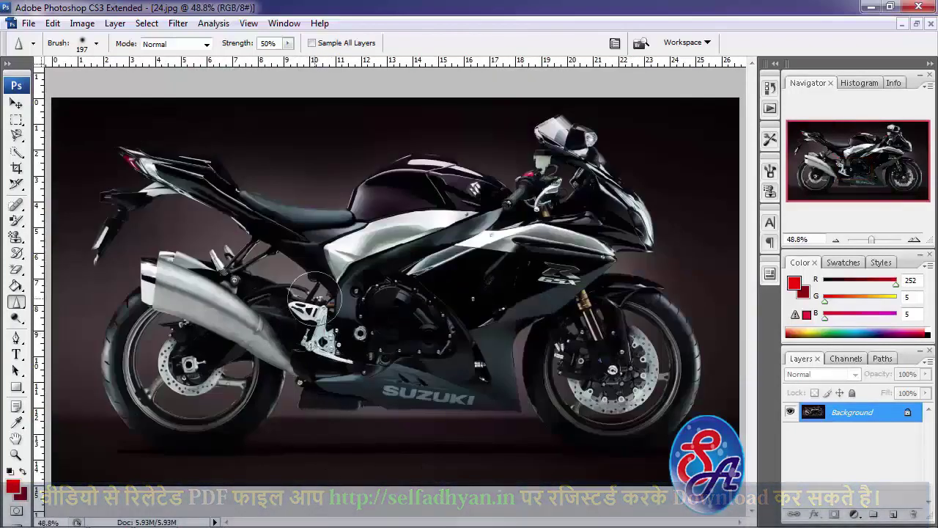
Step: Heavily sharpen the footpeg bracket, undo the over-sharpening, and close 24.jpg
drag(315, 297, 302, 341)
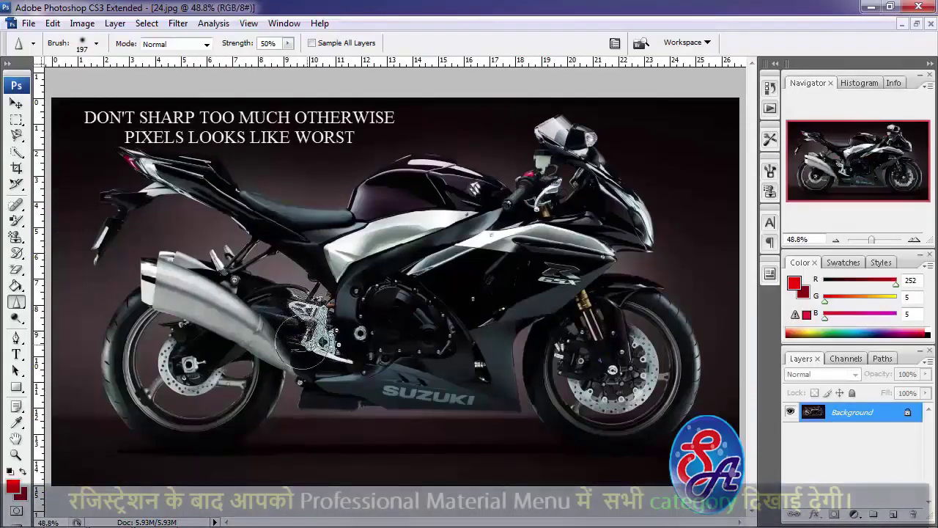
mouse_move(302, 340)
mouse_down()
mouse_move(345, 332)
mouse_move(323, 310)
mouse_up()
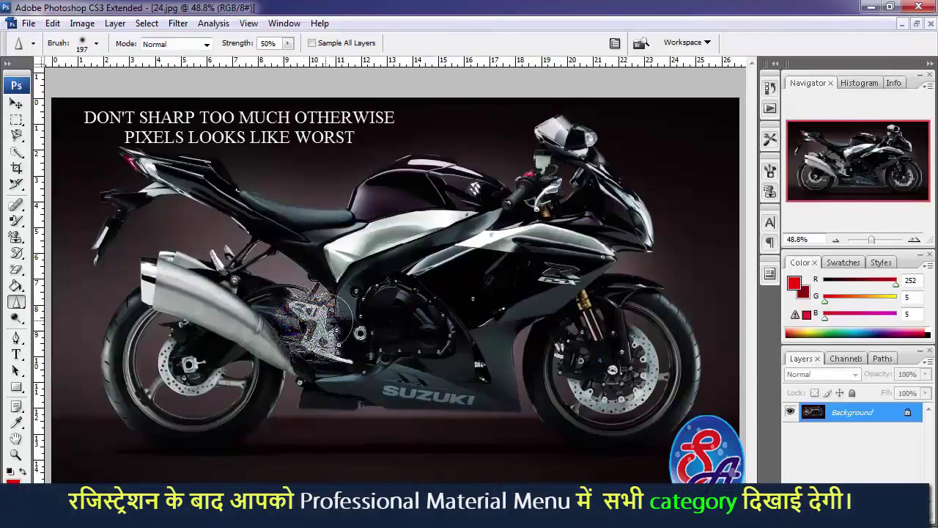
key(ctrl+z)
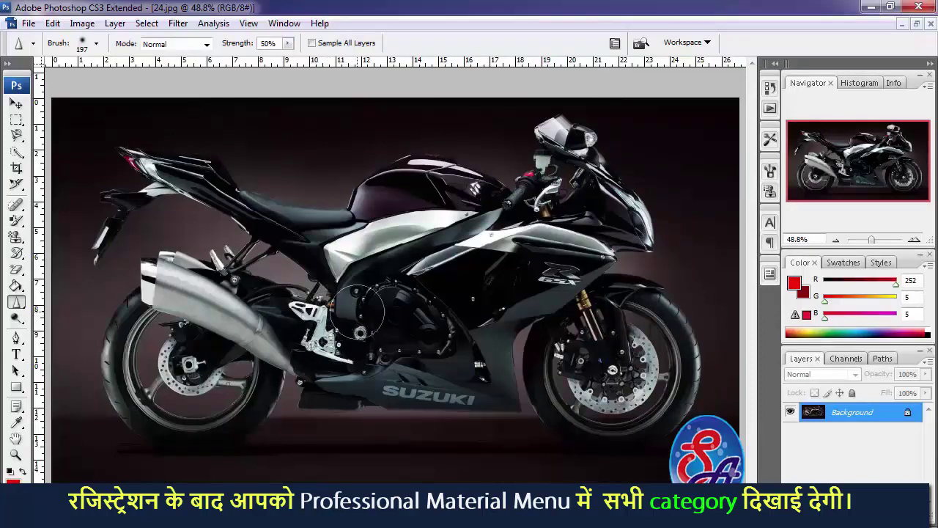
key(ctrl+w)
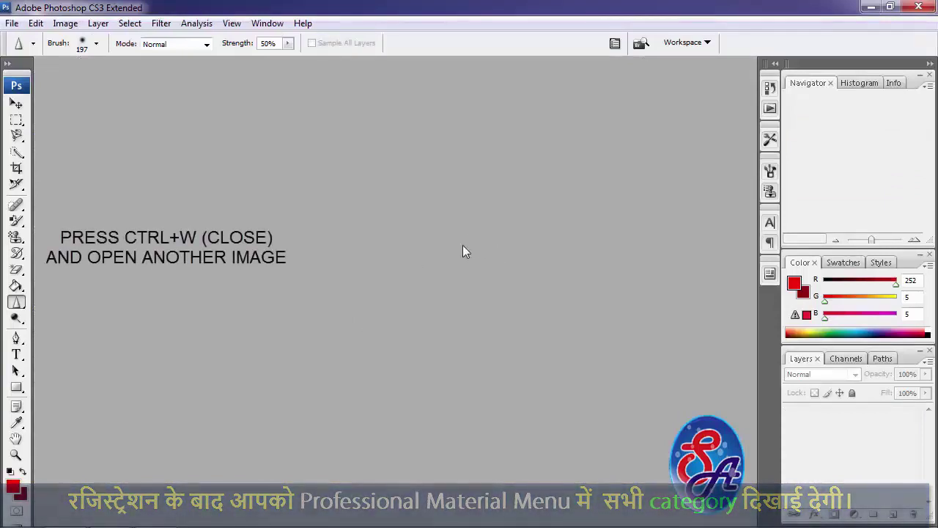
Step: Browse the Wallpaper Latest thumbnails and open the road image 13 (4).jpg
key(ctrl+o)
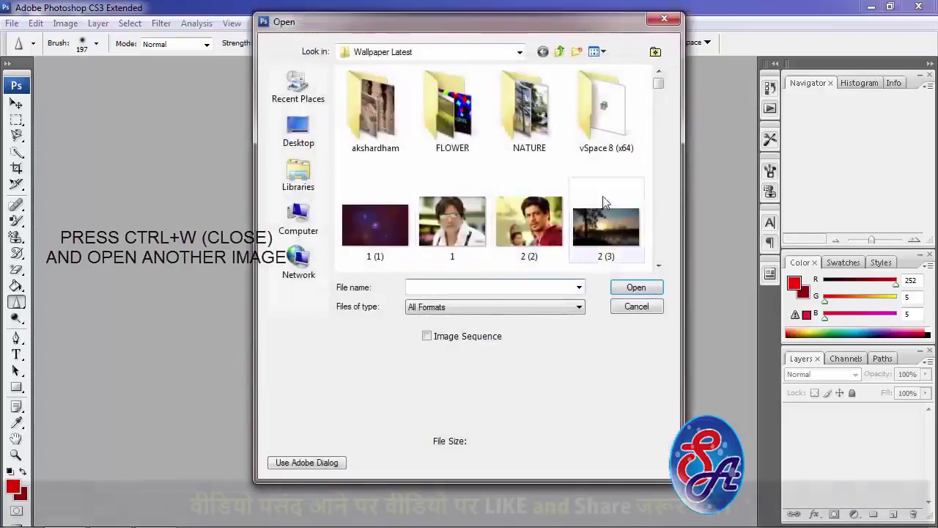
drag(658, 77, 660, 102)
scroll(659, 103, down, 1)
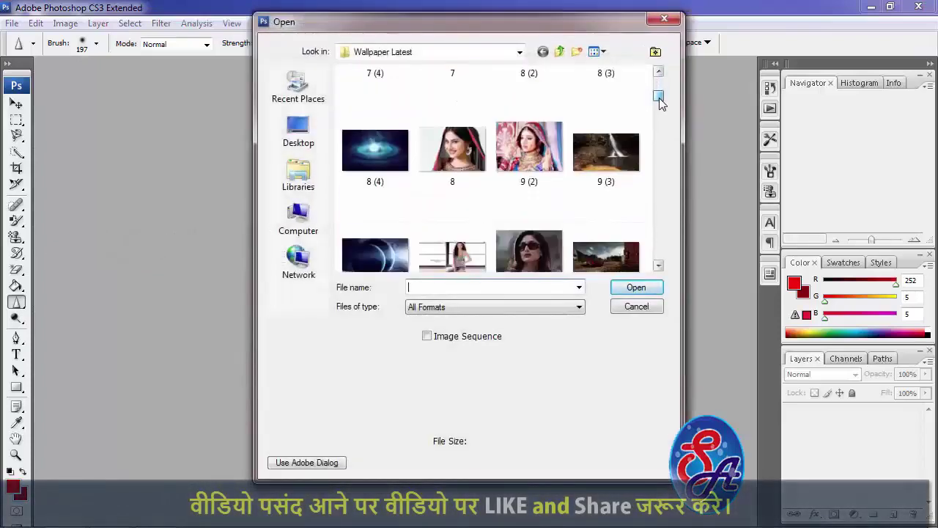
drag(659, 103, 659, 110)
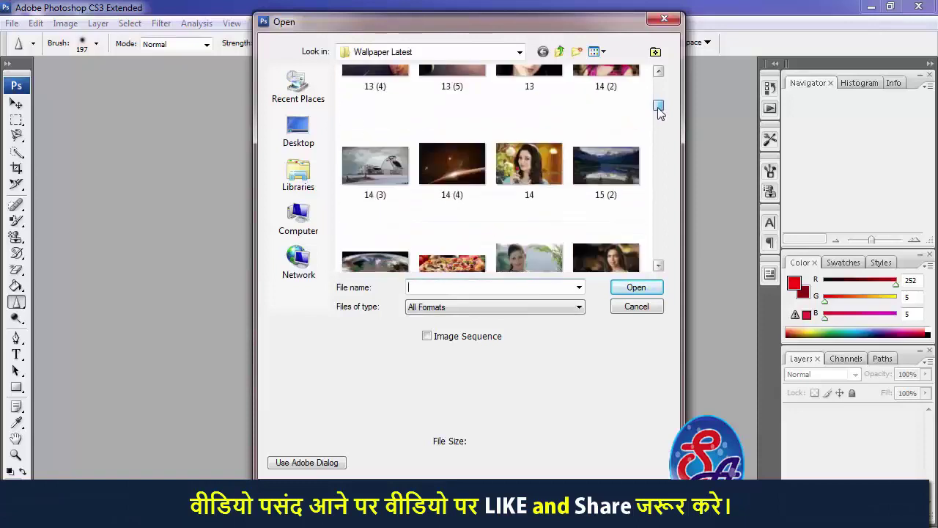
click(390, 78)
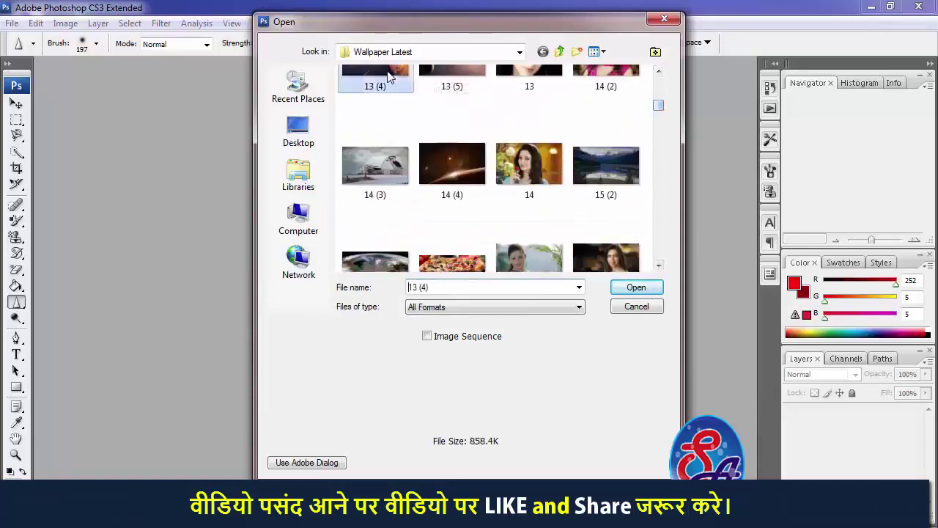
click(636, 288)
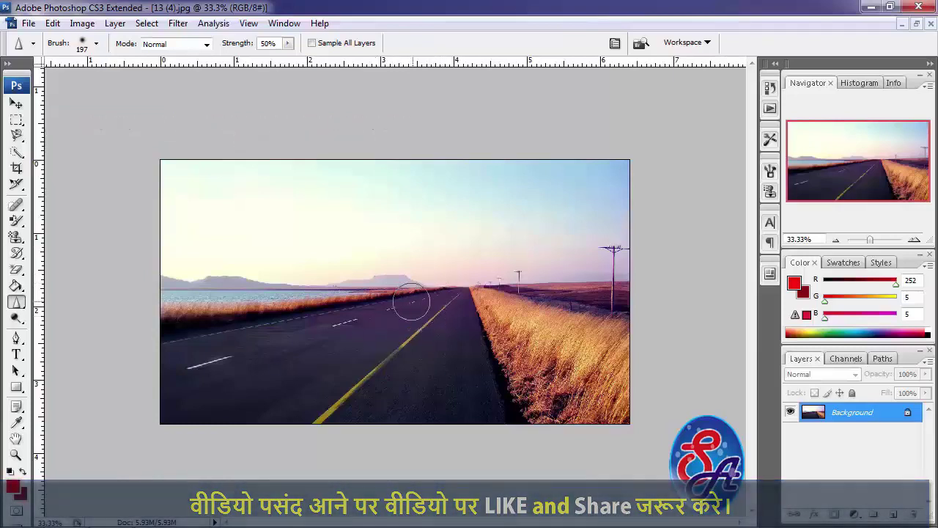
Step: Select the Smudge Tool and enlarge its brush Master Diameter to 164 px
right_click(17, 301)
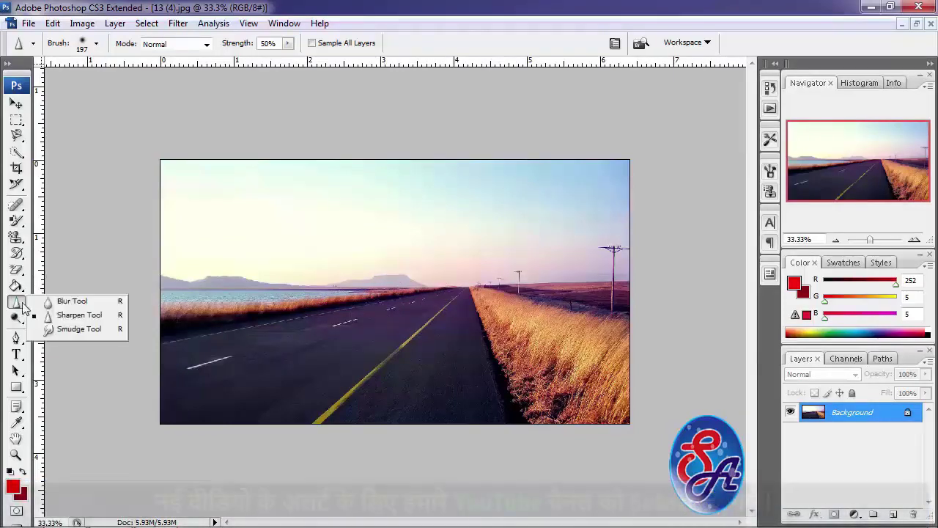
click(94, 331)
right_click(323, 271)
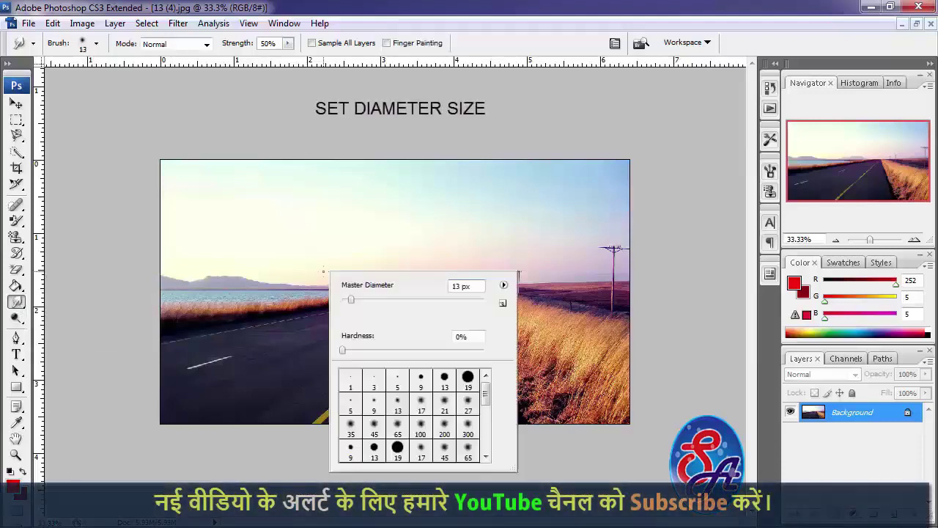
drag(364, 300, 397, 301)
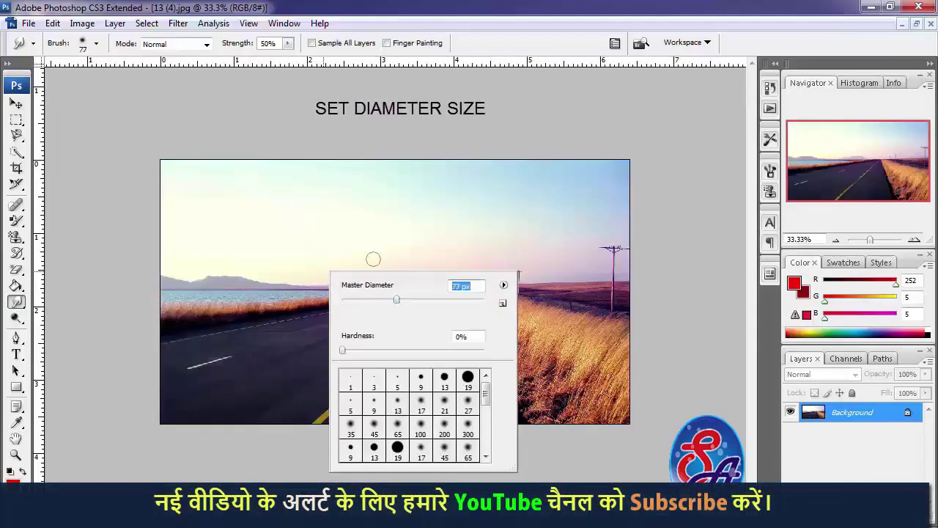
drag(424, 301, 436, 299)
key(Return)
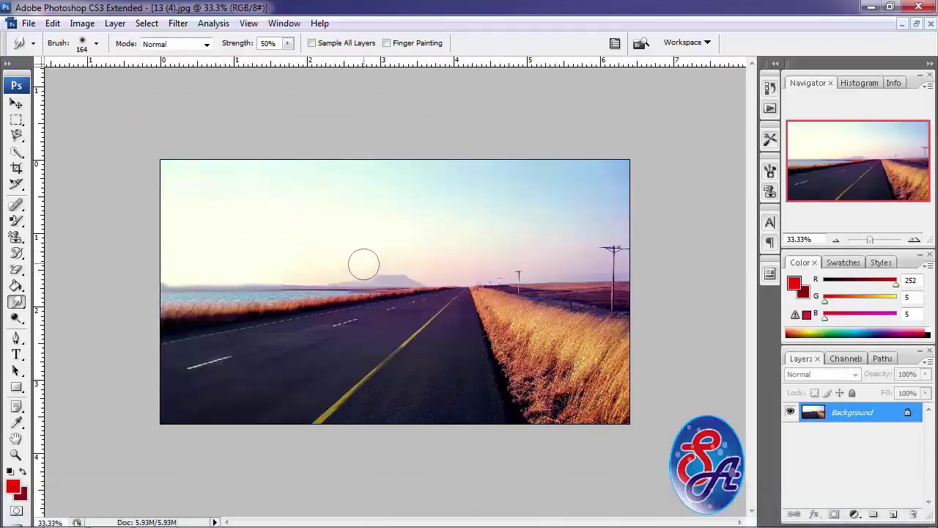
drag(364, 263, 401, 271)
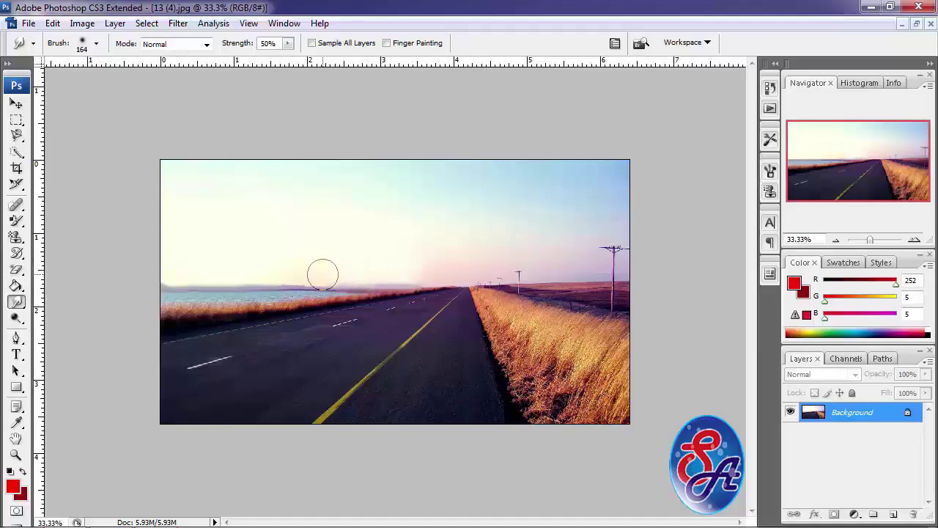
mouse_move(176, 314)
mouse_down()
mouse_move(231, 300)
mouse_move(296, 302)
mouse_up()
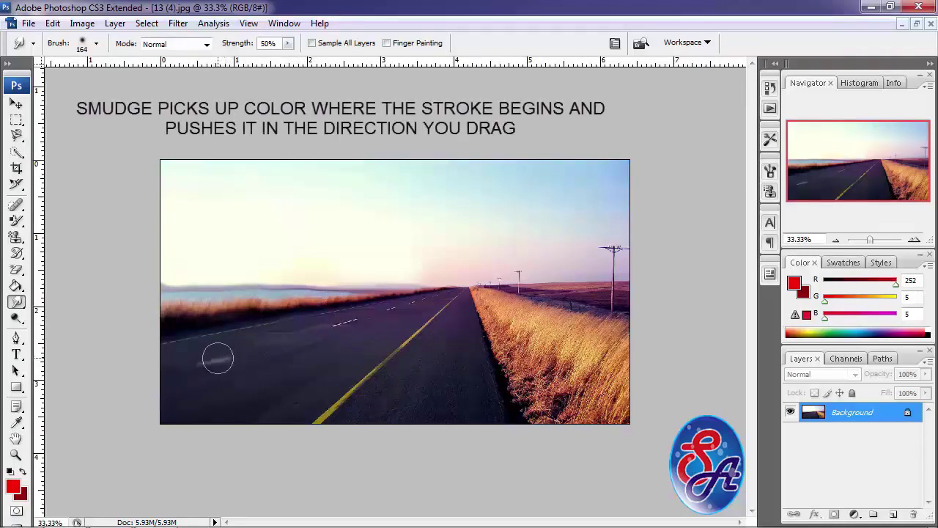
drag(217, 362, 162, 388)
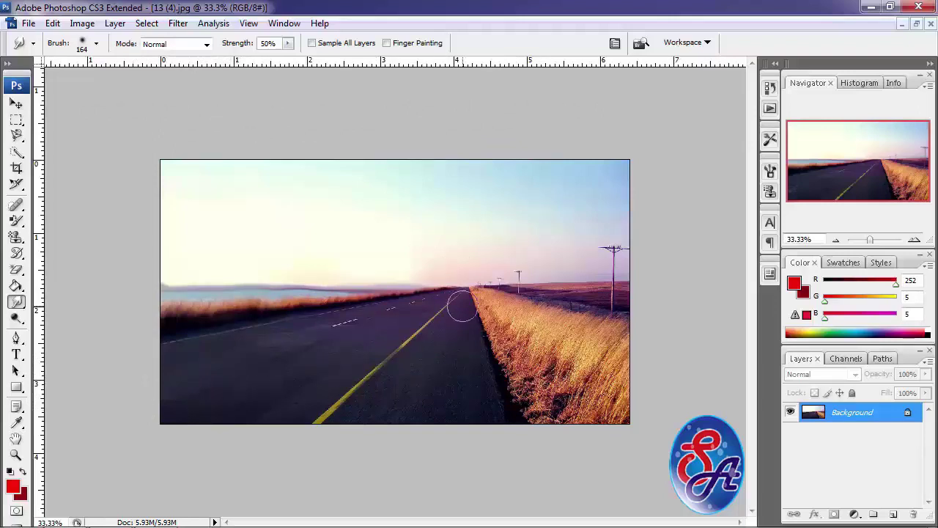
key(F12)
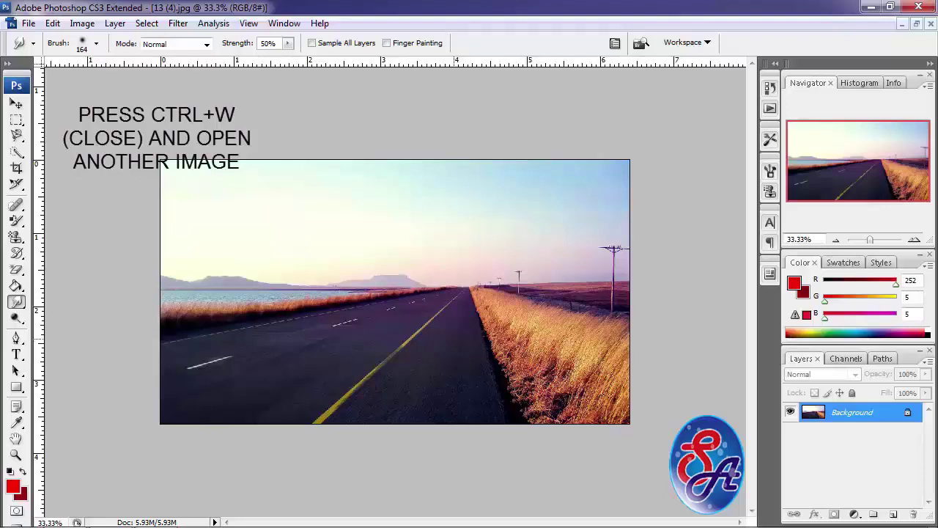
Step: Close 13 (4).jpg and open the portrait 12 (2).jpg from Wallpaper Latest
key(ctrl+w)
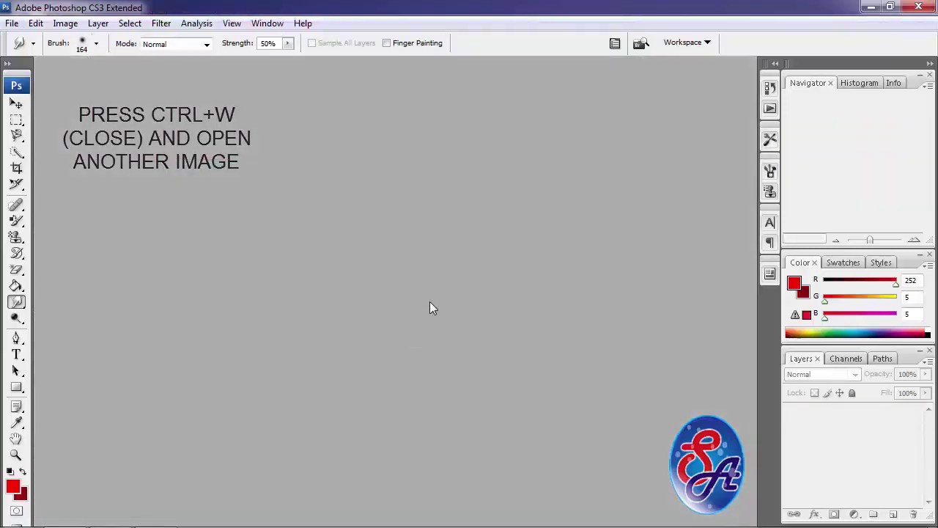
key(ctrl+o)
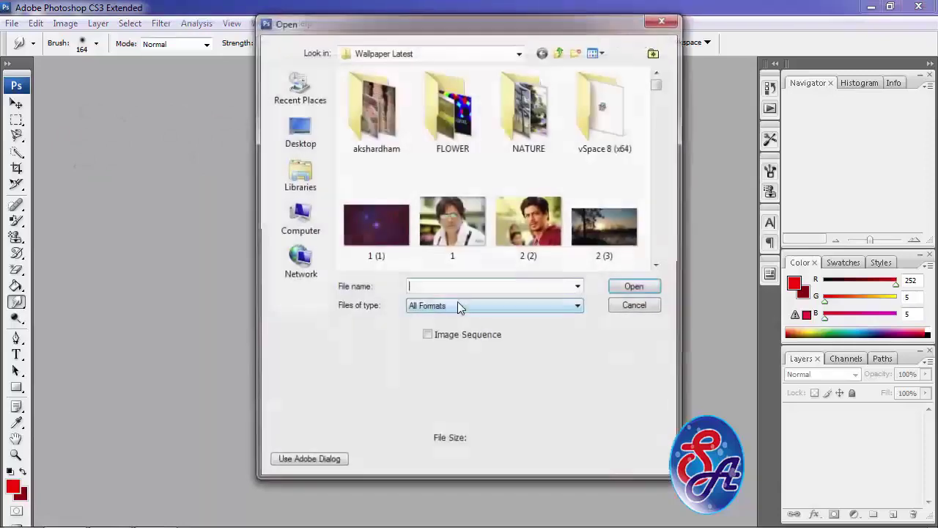
drag(658, 89, 660, 108)
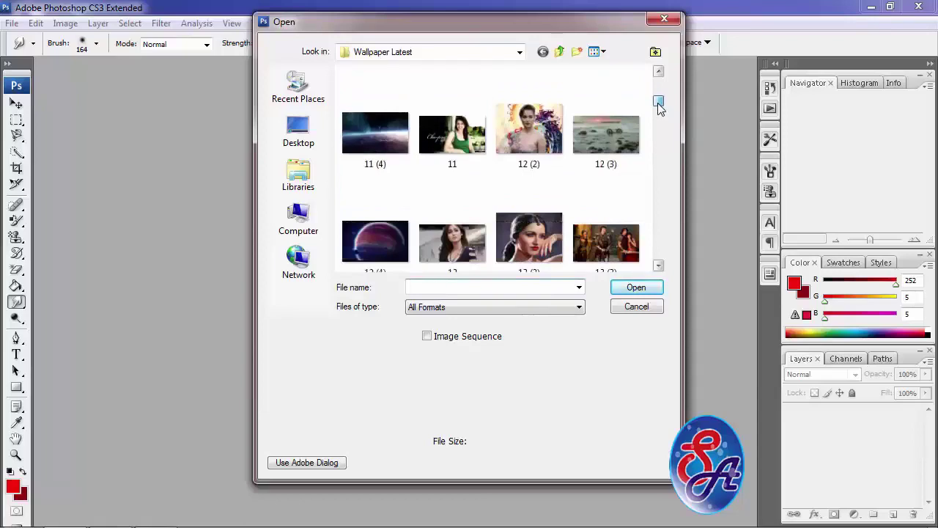
double_click(529, 129)
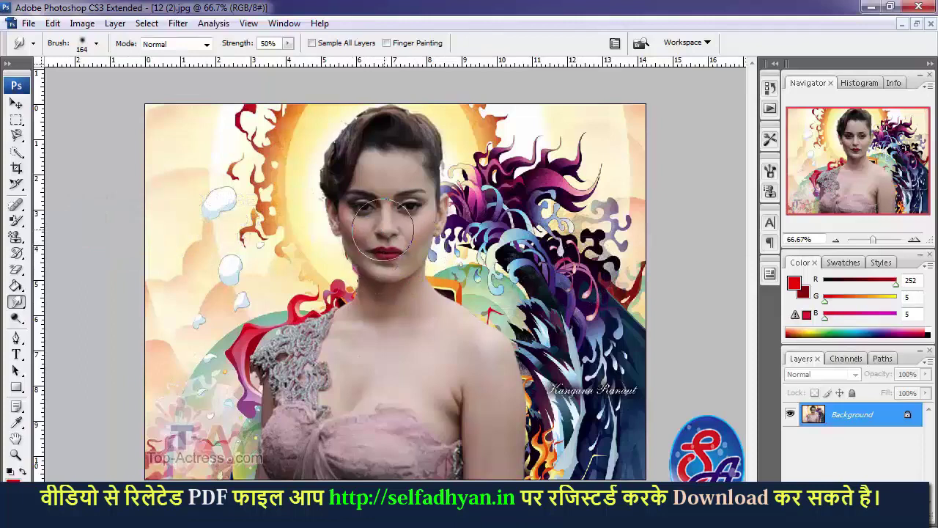
Step: Switch to the Dodge Tool and set its brush diameter to 147 px
right_click(19, 321)
click(84, 322)
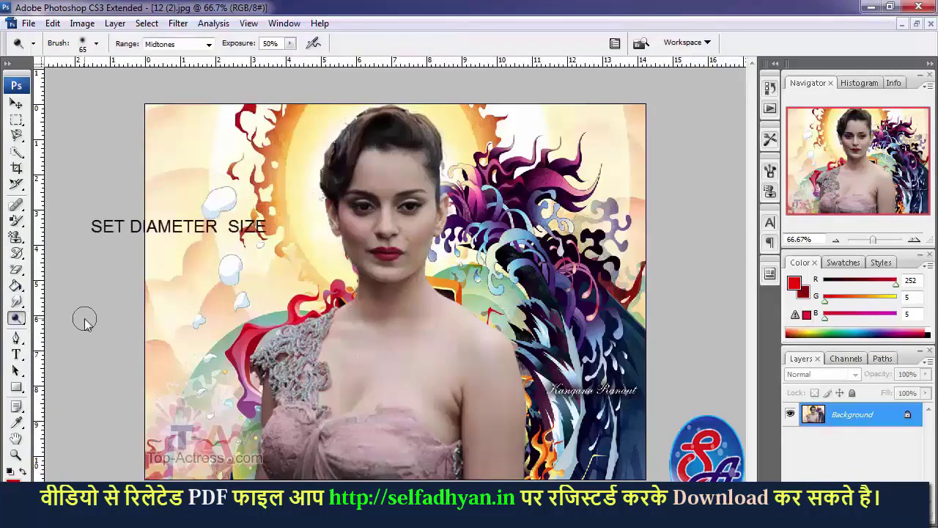
right_click(405, 189)
drag(438, 218, 510, 219)
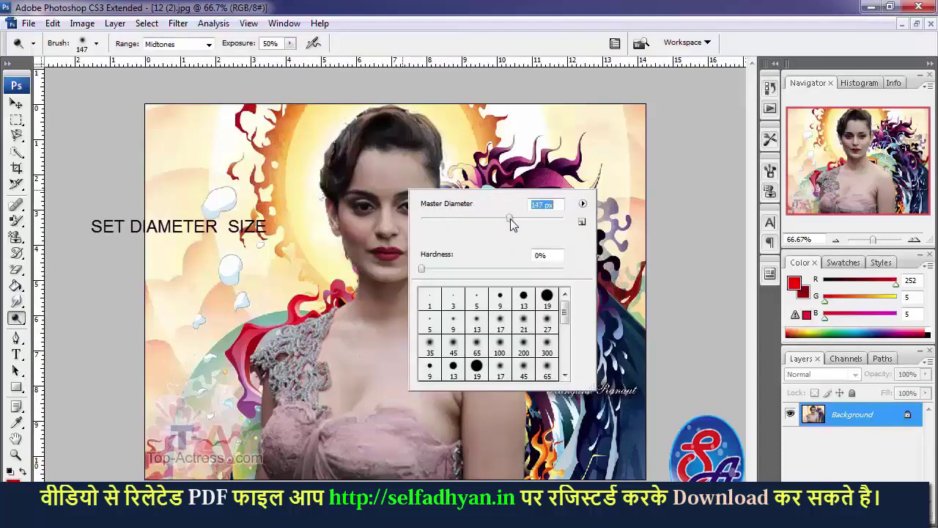
click(396, 173)
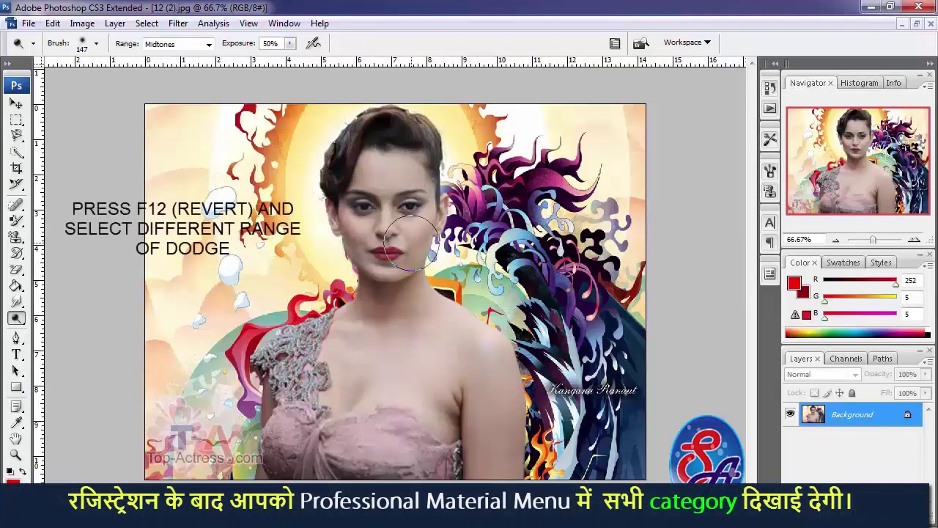
Step: Revert the portrait, set the dodge range to Shadows, and undo the trial lightening
key(F12)
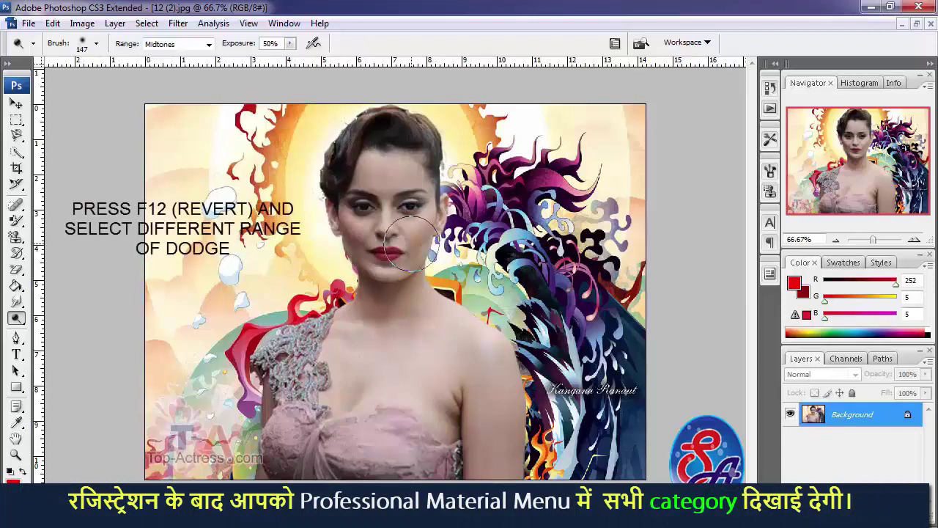
click(209, 45)
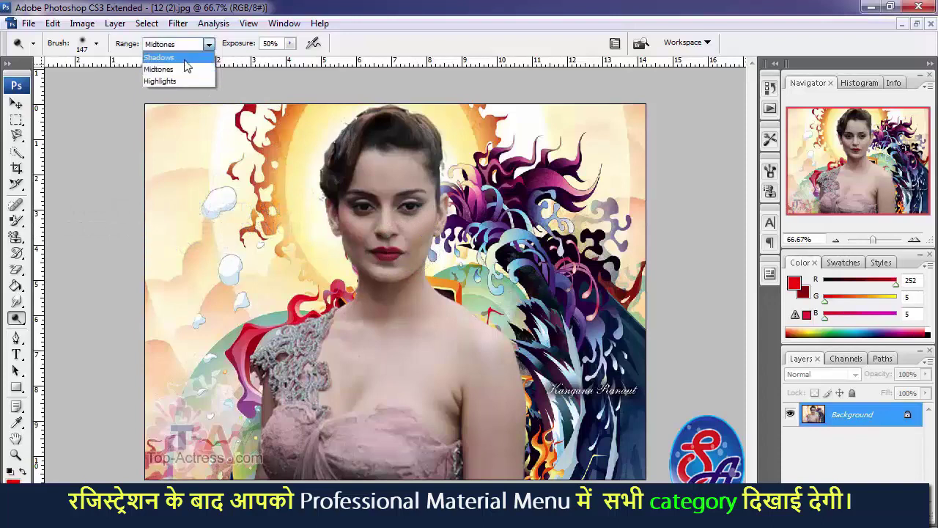
click(196, 58)
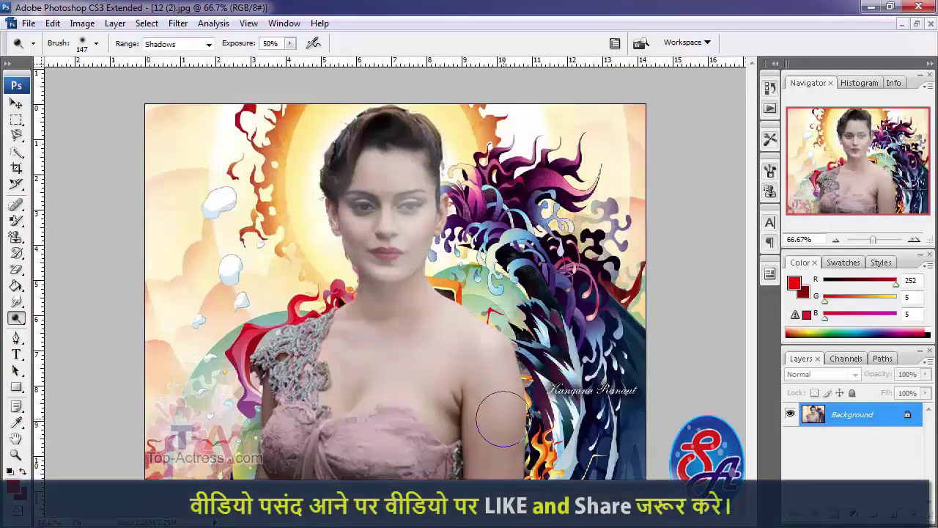
key(ctrl+z)
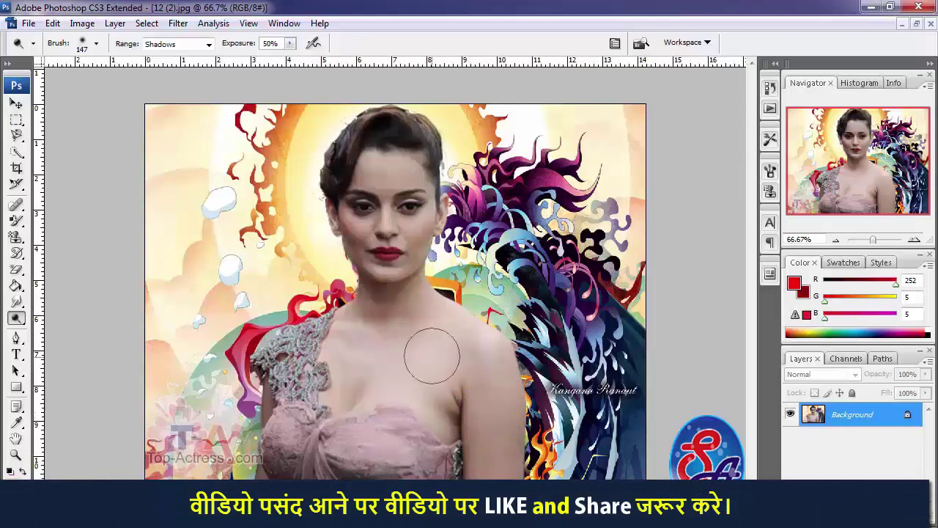
Step: Dodge the forehead, face and neck in the Highlights range, then undo it
click(208, 44)
click(194, 81)
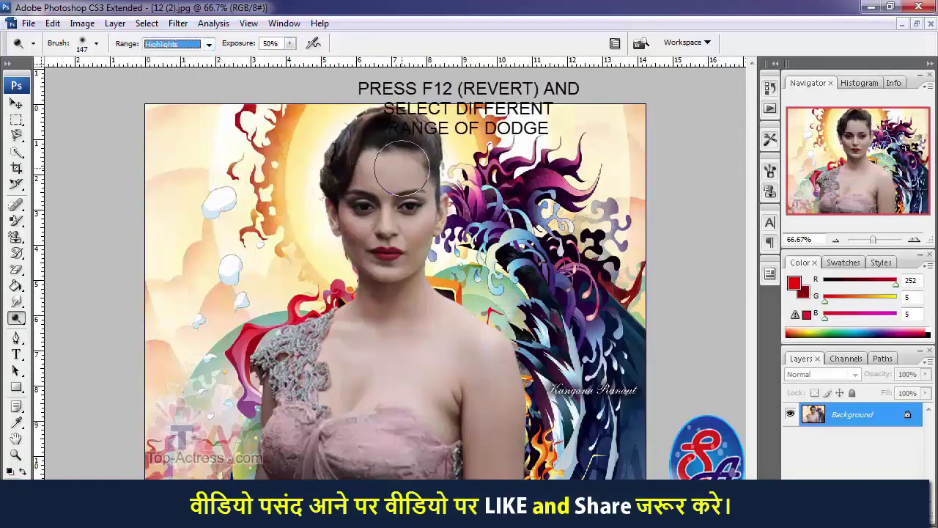
drag(402, 168, 403, 291)
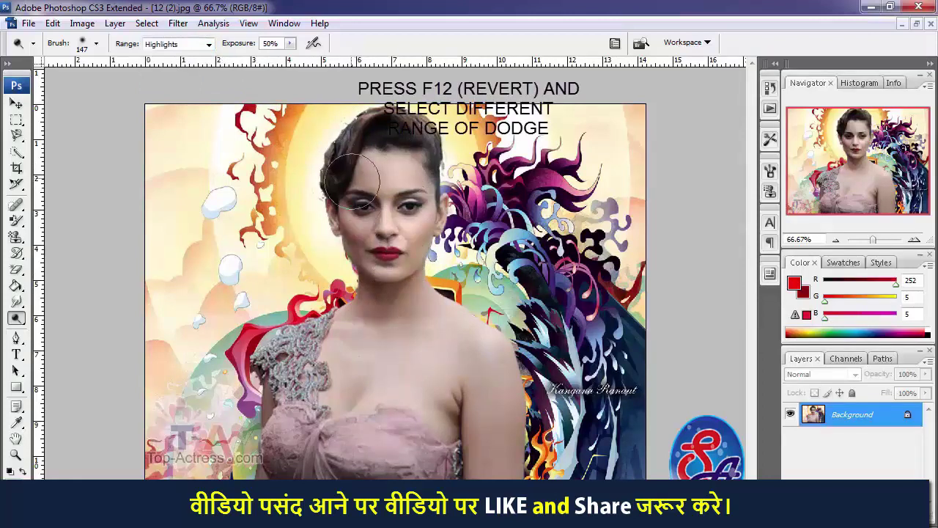
mouse_move(419, 170)
mouse_down()
mouse_move(428, 307)
mouse_move(522, 440)
mouse_up()
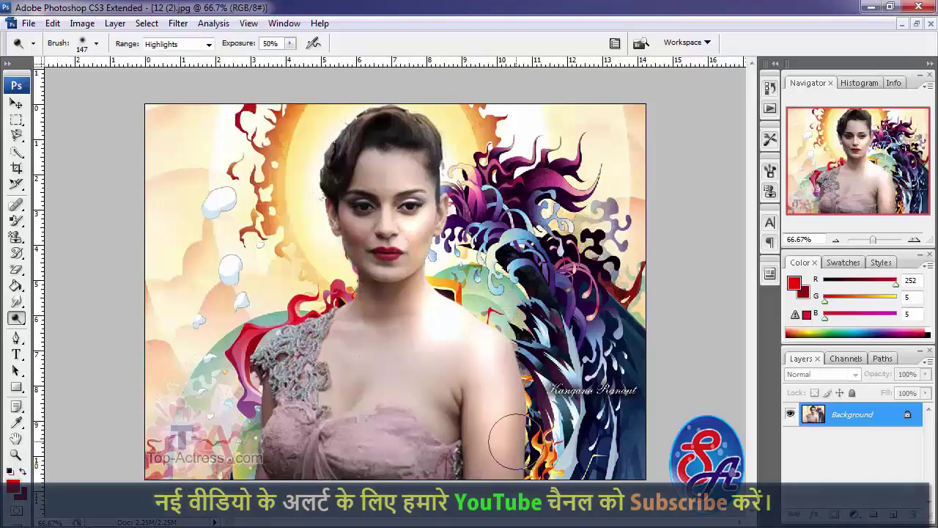
key(ctrl+z)
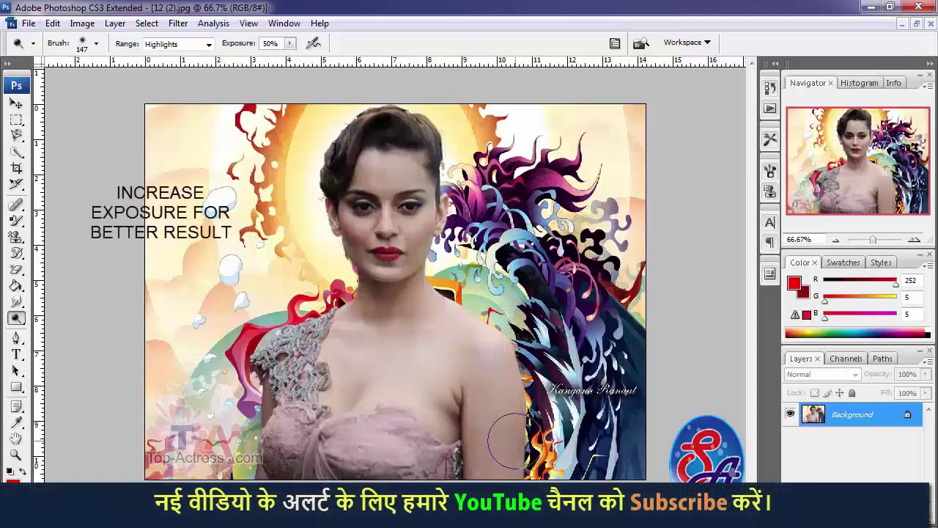
Step: Try a 100% exposure Midtones dodge on the face and shoulder, then undo it
click(197, 45)
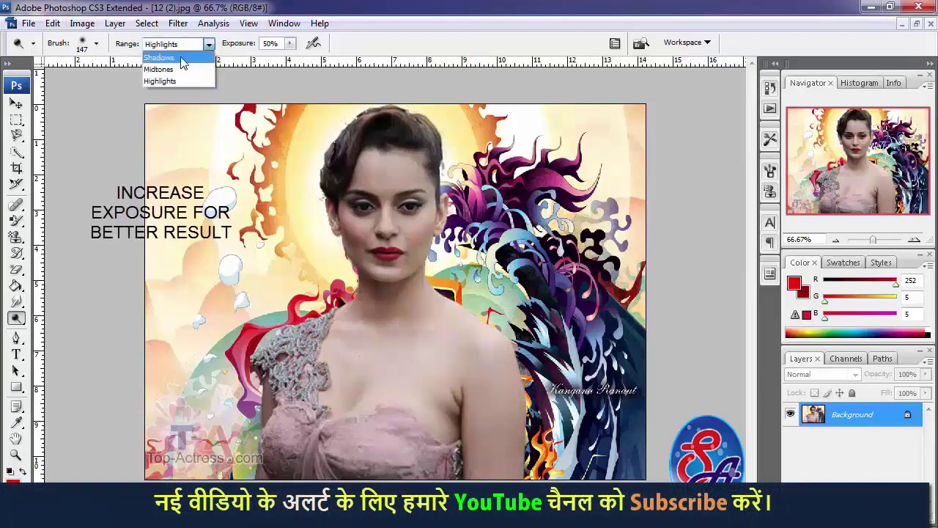
click(183, 69)
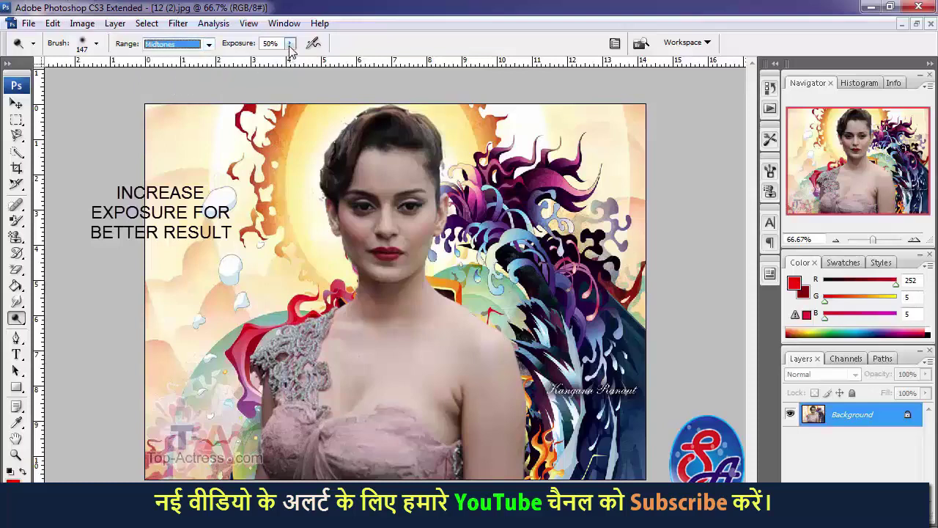
drag(290, 49, 340, 72)
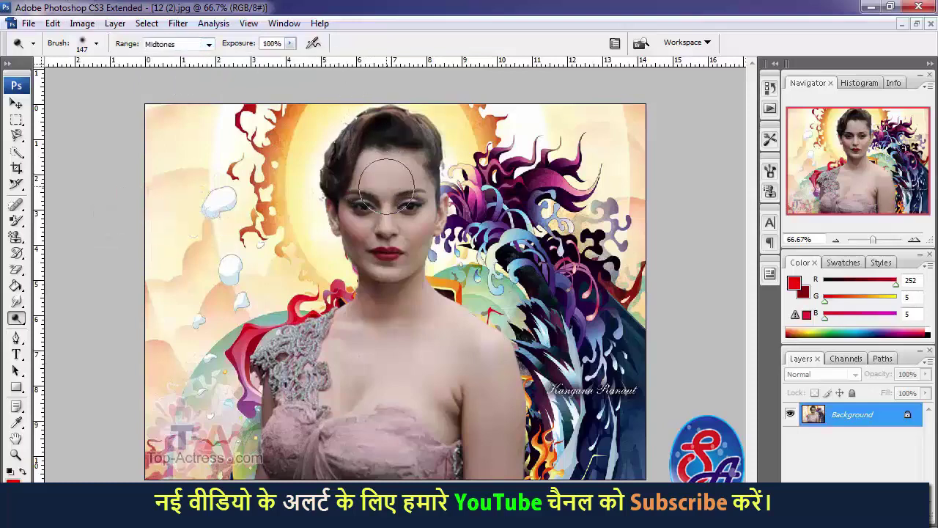
mouse_move(387, 186)
mouse_down()
mouse_move(321, 344)
mouse_move(410, 293)
mouse_move(488, 372)
mouse_move(513, 450)
mouse_move(507, 461)
mouse_up()
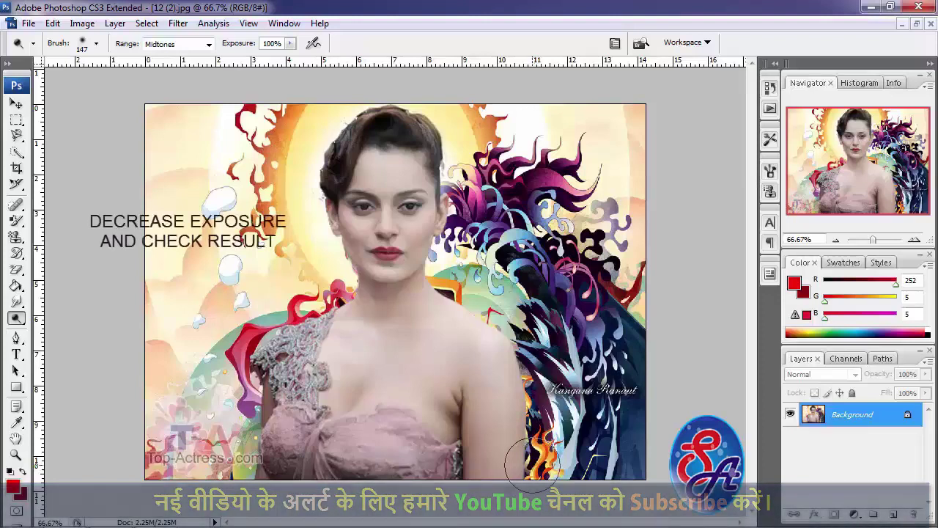
key(ctrl+z)
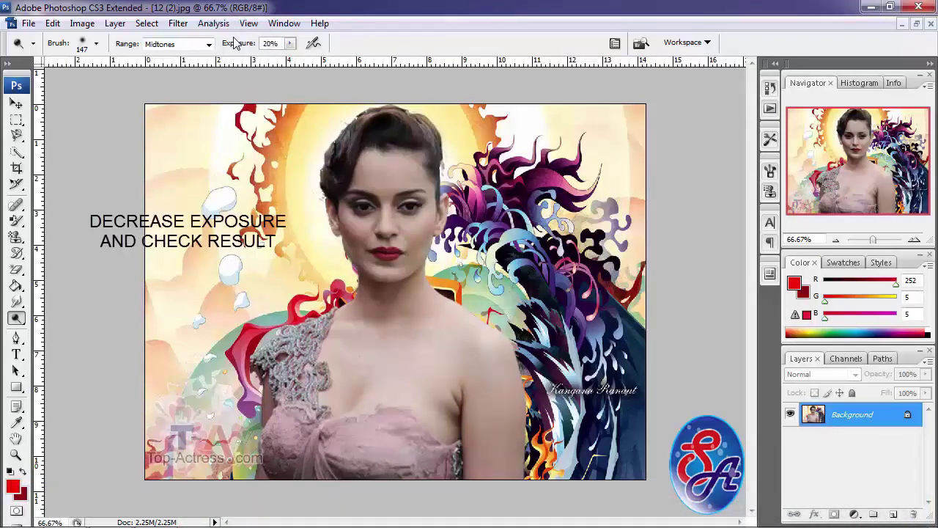
Step: Gently lighten the face, arm and shoulder with a 20% exposure midtones dodge
mouse_move(385, 174)
mouse_down()
mouse_move(338, 218)
mouse_move(401, 318)
mouse_move(377, 310)
mouse_move(410, 309)
mouse_up()
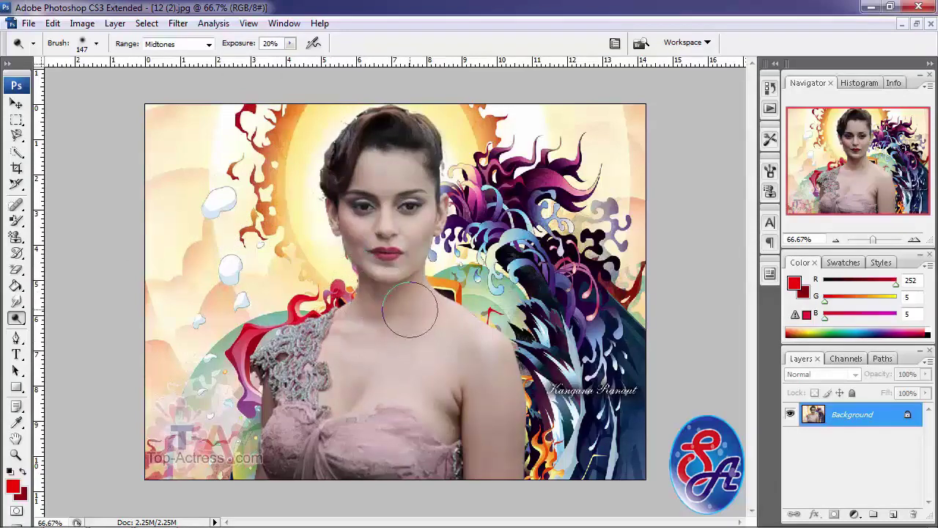
mouse_move(470, 354)
mouse_down()
mouse_move(502, 492)
mouse_move(489, 418)
mouse_up()
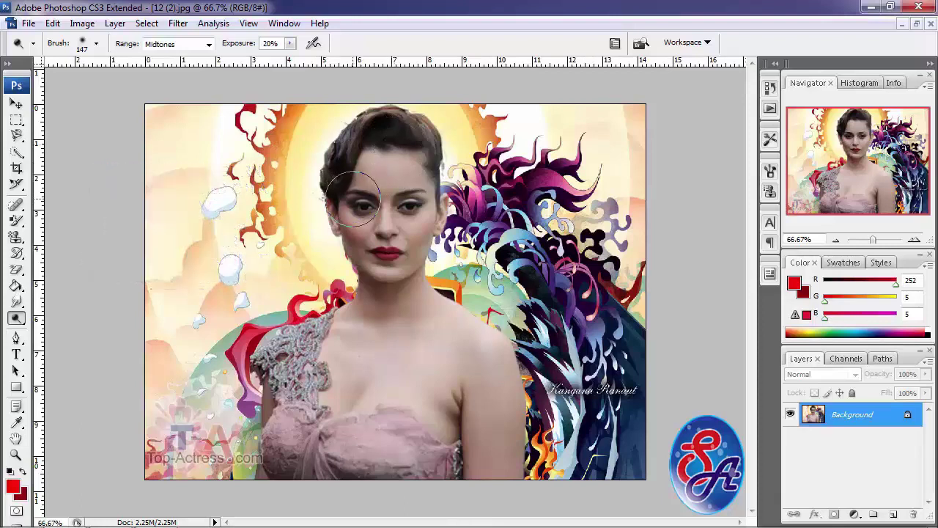
click(16, 318)
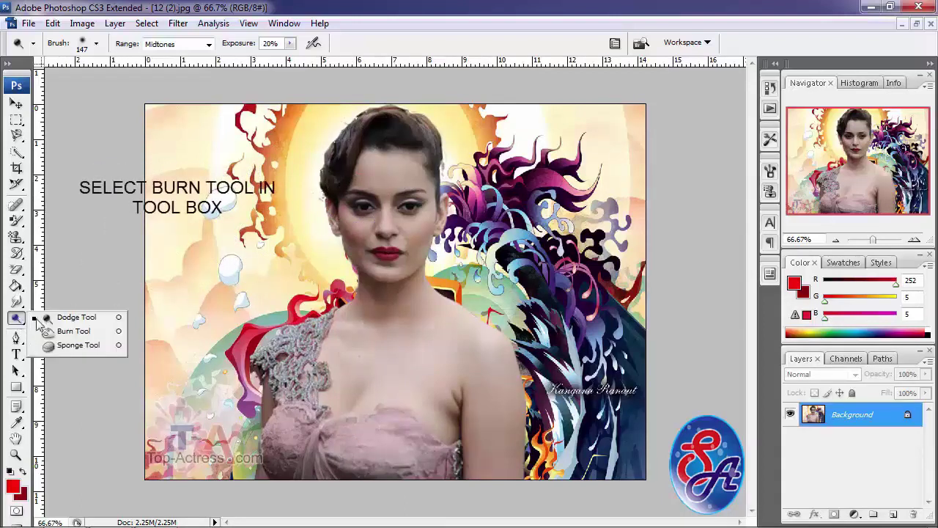
Step: Use the Burn Tool on Shadows to test the forehead, undo, then darken the right cheek
click(109, 332)
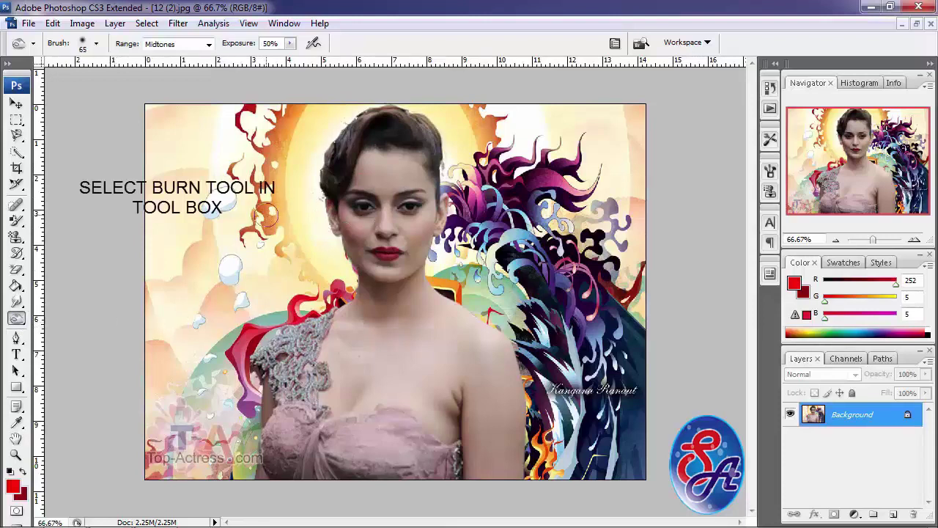
click(202, 46)
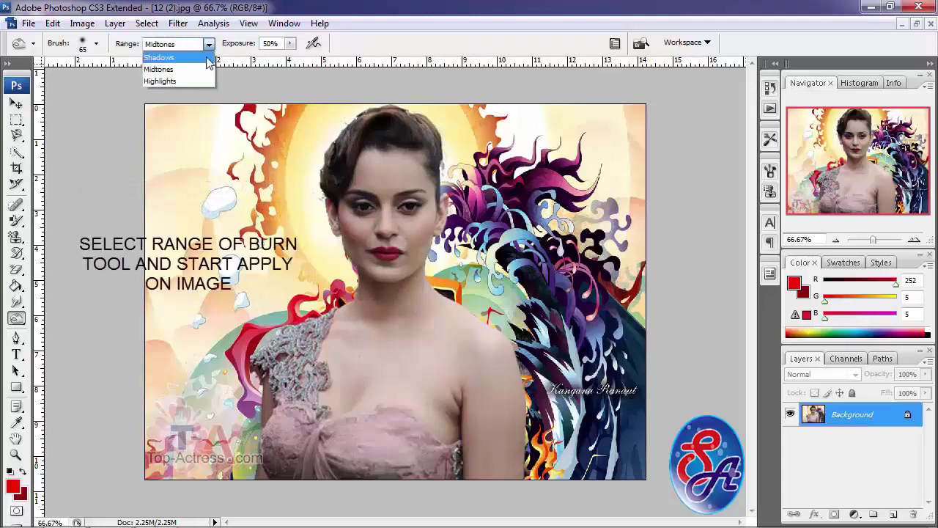
click(208, 58)
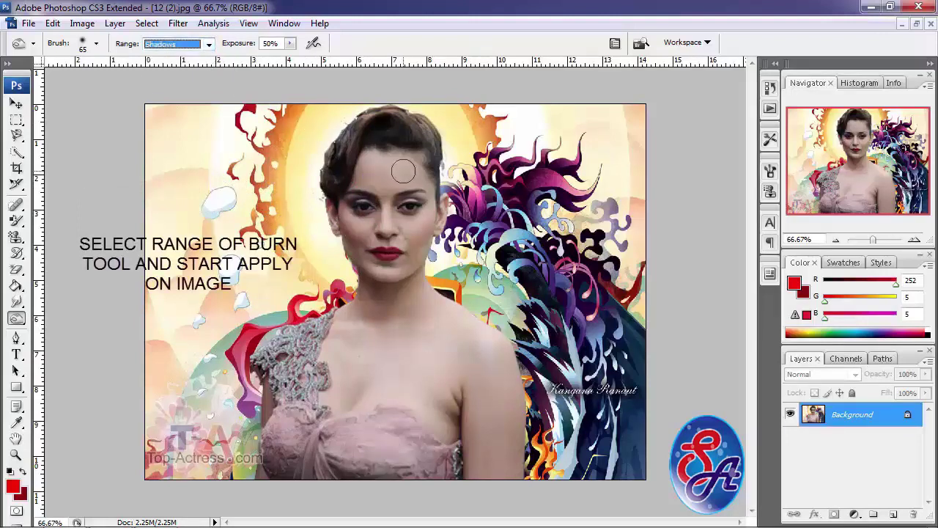
mouse_move(381, 165)
mouse_down()
mouse_move(354, 154)
mouse_move(429, 209)
mouse_move(425, 260)
mouse_move(410, 278)
mouse_move(345, 246)
mouse_move(384, 261)
mouse_up()
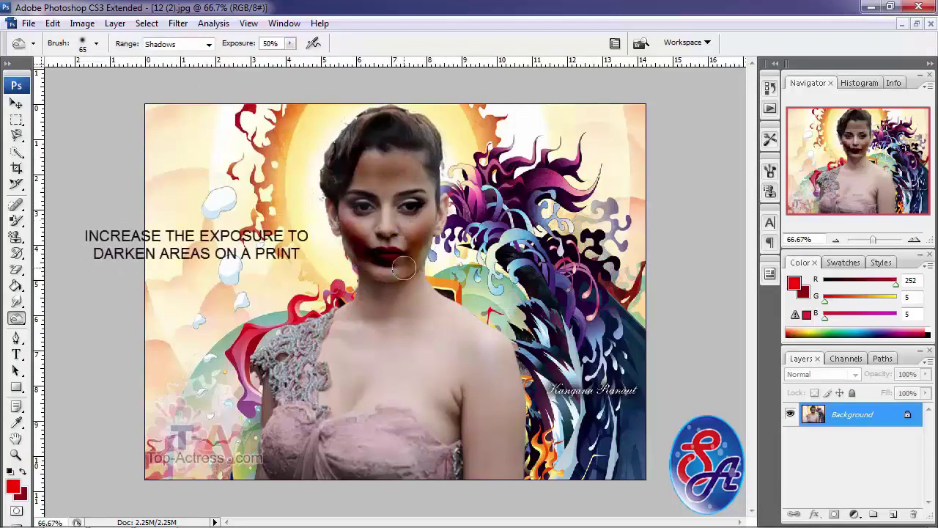
key(ctrl+z)
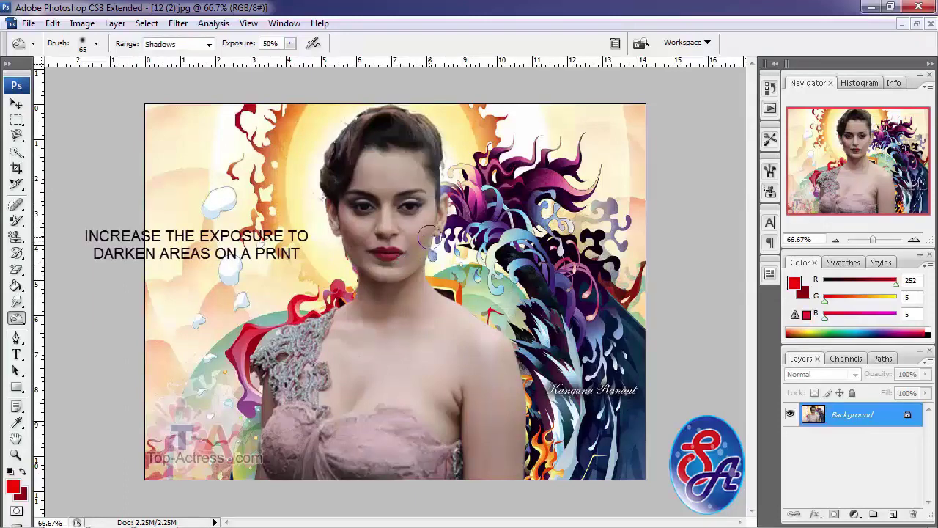
click(423, 236)
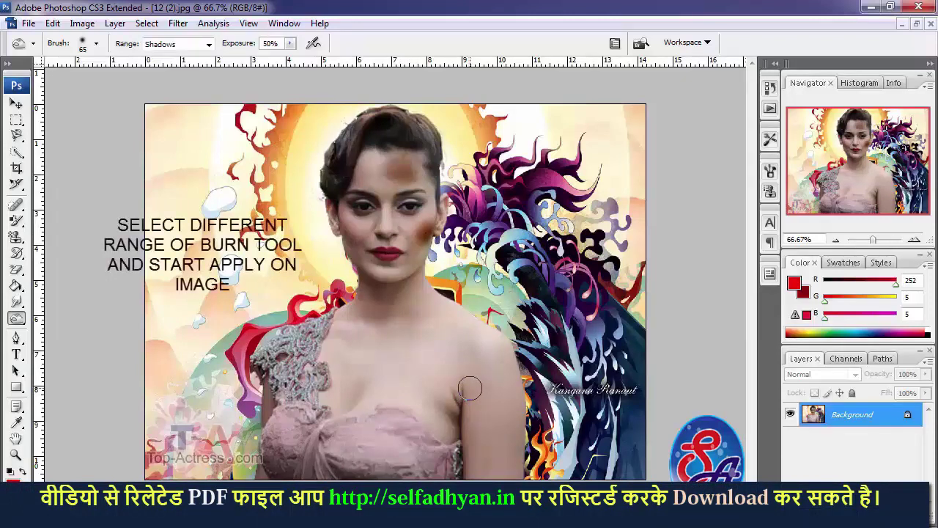
Step: Set the burn range to Midtones and darken the forehead and right cheek
click(196, 44)
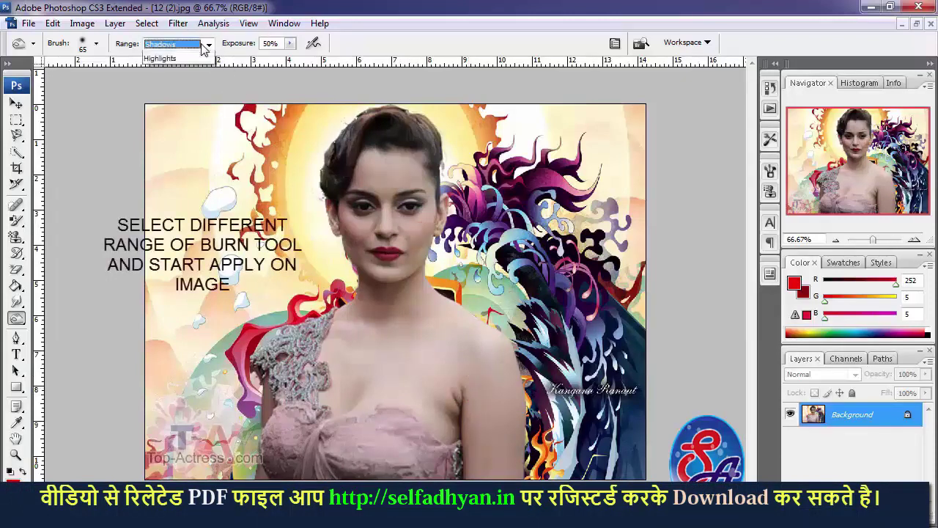
click(197, 69)
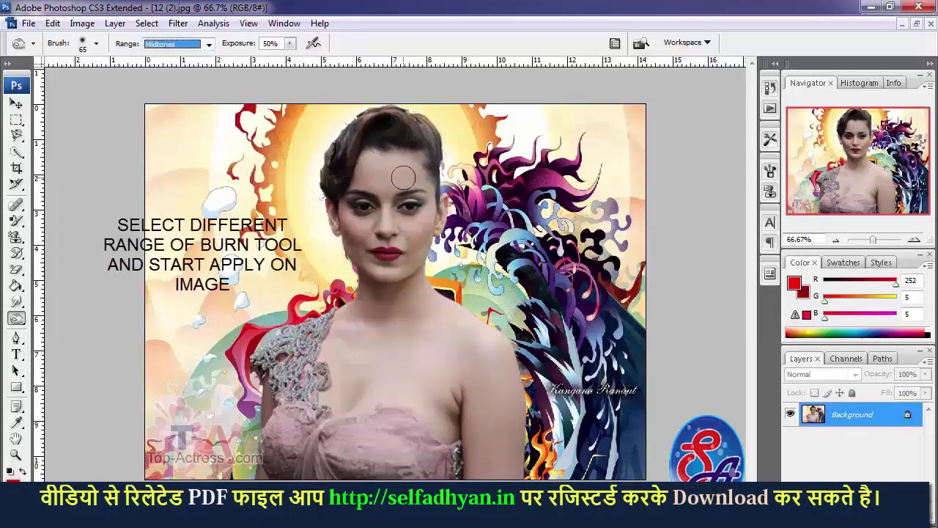
drag(403, 177, 418, 218)
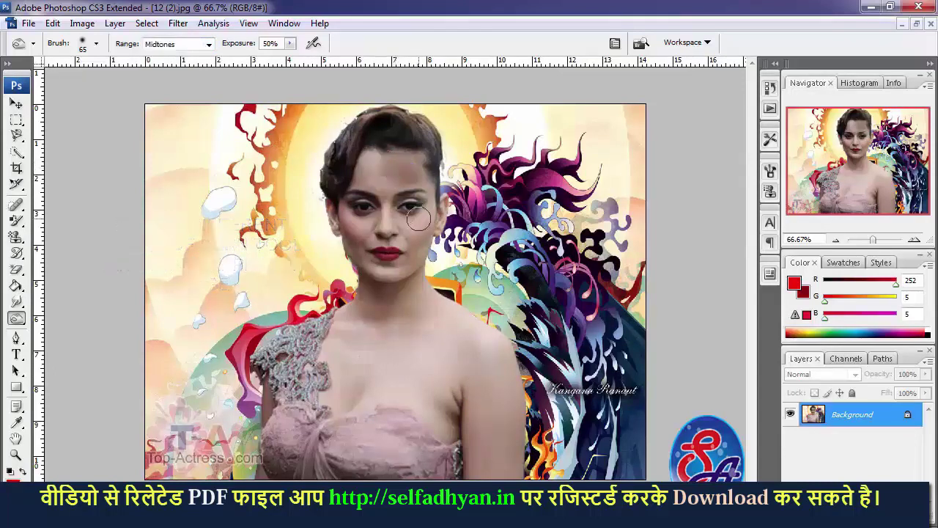
drag(420, 233, 416, 252)
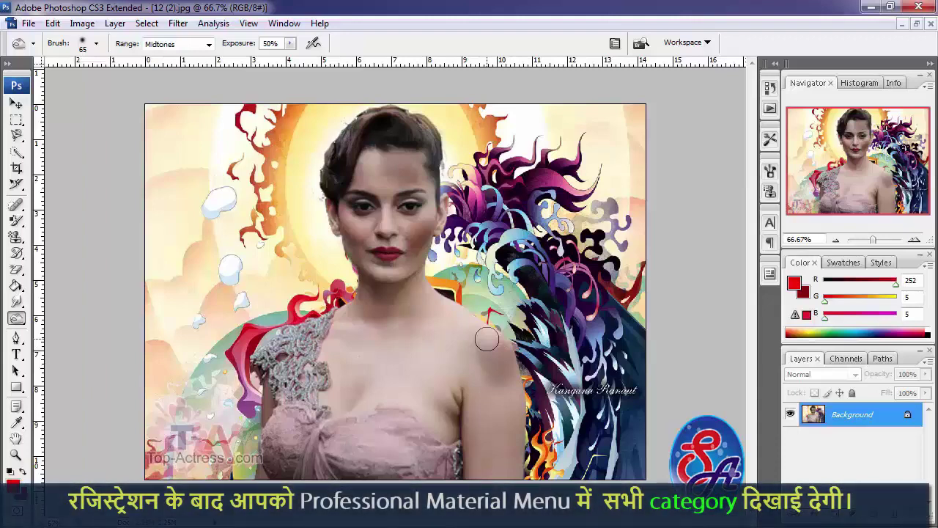
Step: Set the burn range to Highlights, burn the forehead, then undo the streak
click(170, 45)
click(181, 82)
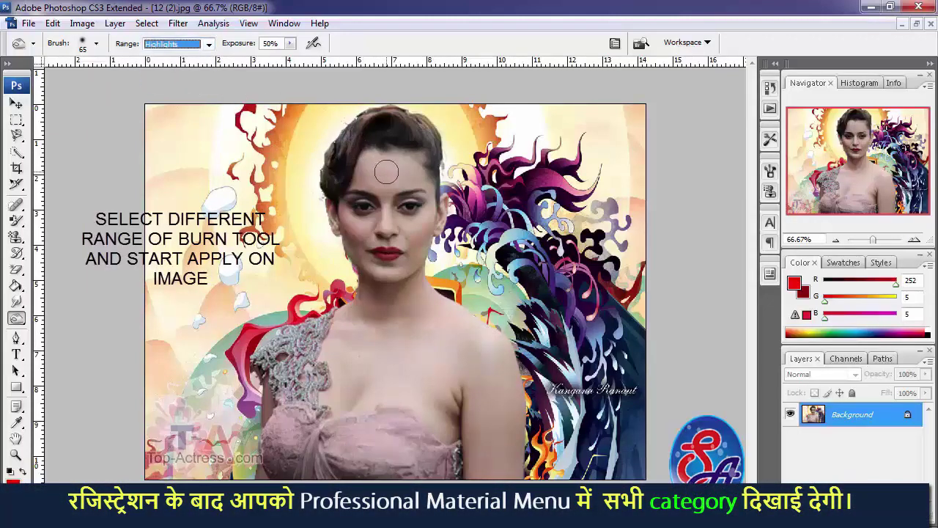
mouse_move(386, 171)
mouse_down()
mouse_move(414, 169)
mouse_move(392, 272)
mouse_up()
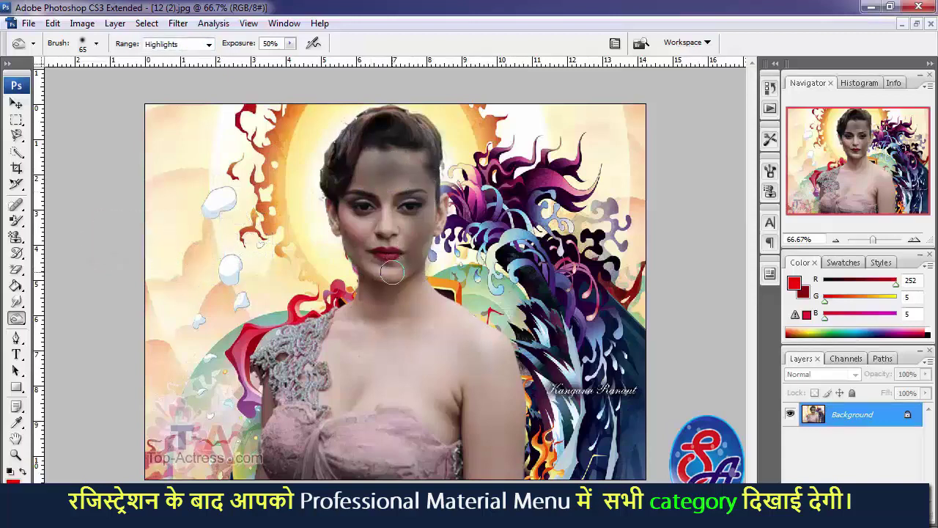
key(ctrl+z)
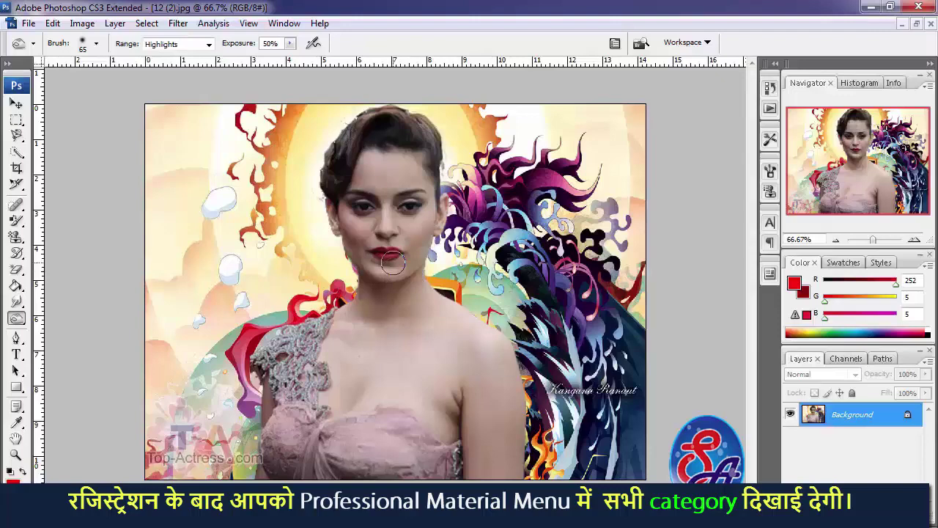
Step: Zoom in on the nose and lips, shrink the brush to 25 px, then fit the image on screen
key(ctrl+plus)
key(ctrl+plus)
key(ctrl+plus)
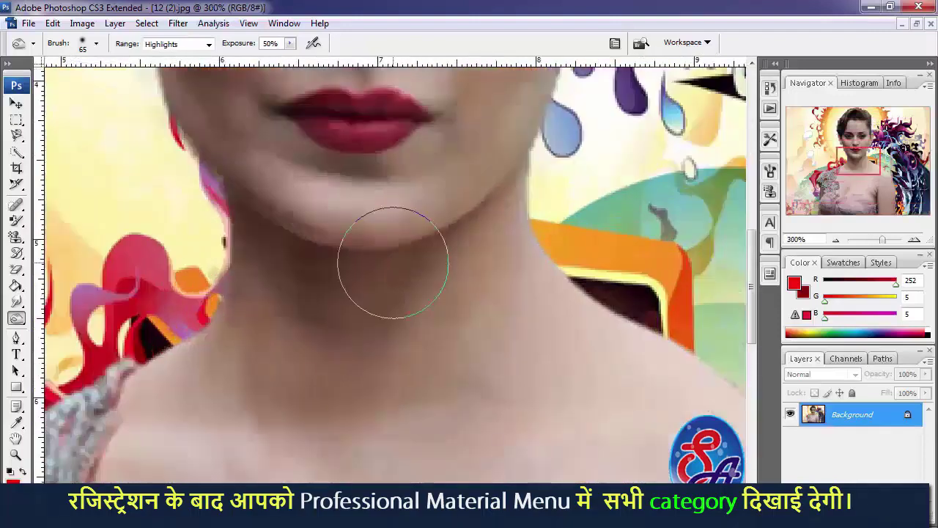
drag(355, 208, 381, 359)
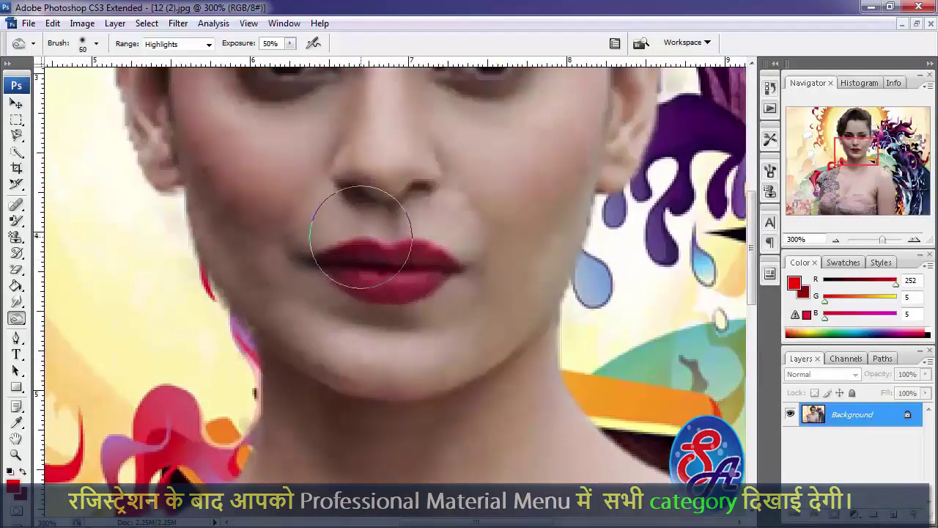
key(bracketleft)
key(bracketleft)
key(bracketleft)
key(bracketleft)
key(bracketleft)
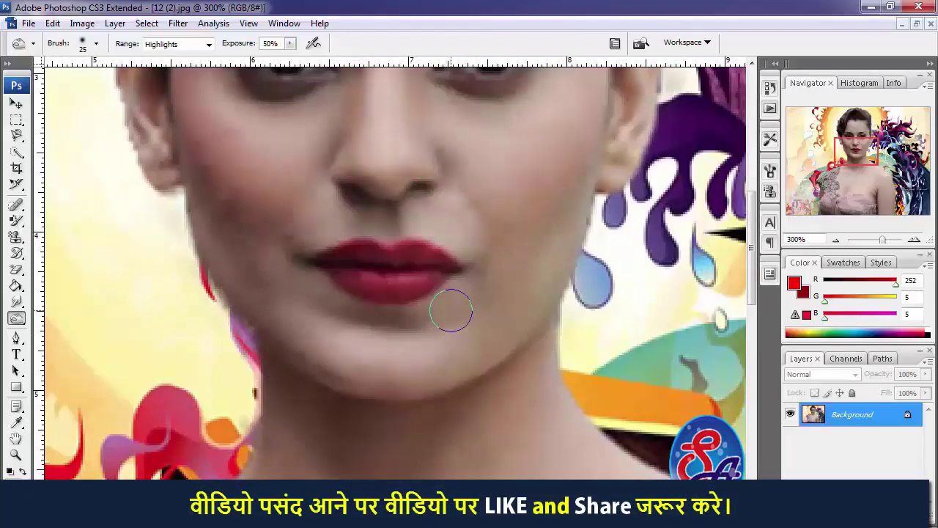
key(ctrl+0)
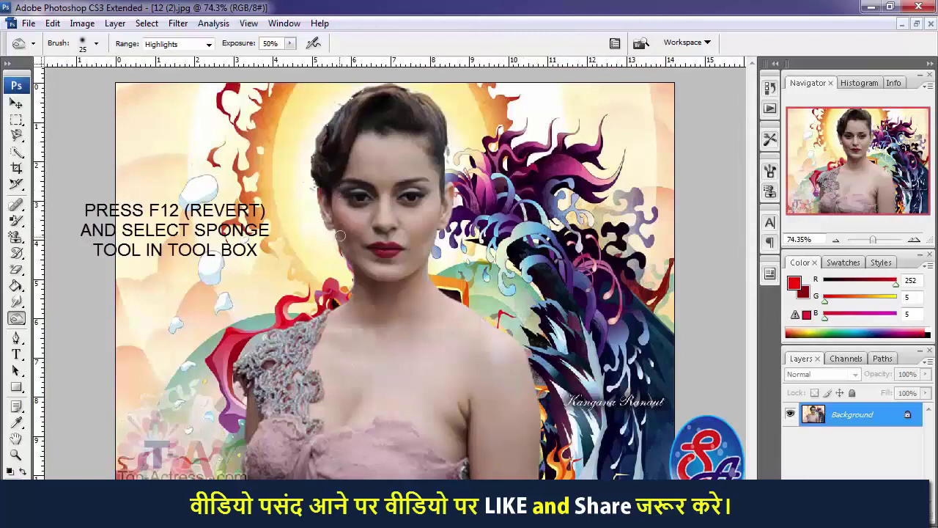
Step: Pick the Sponge Tool, leaving its mode on Desaturate
click(16, 320)
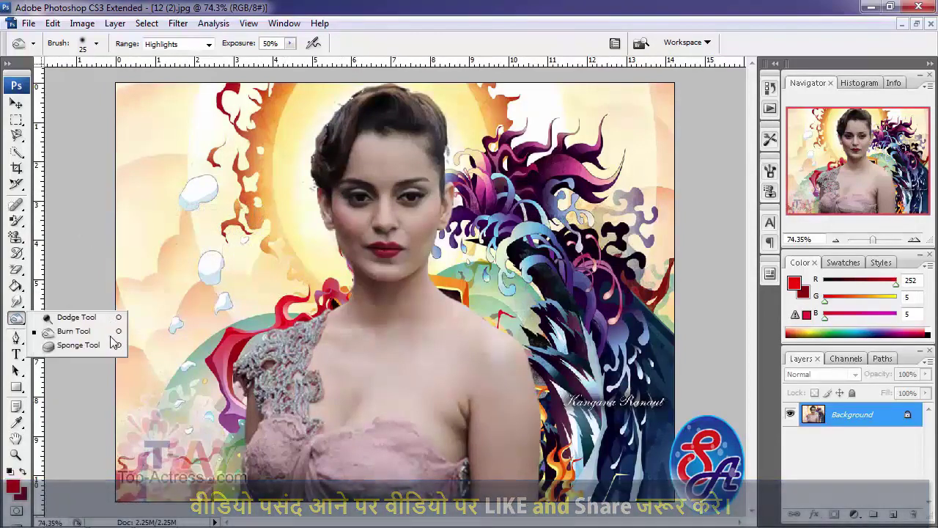
click(78, 344)
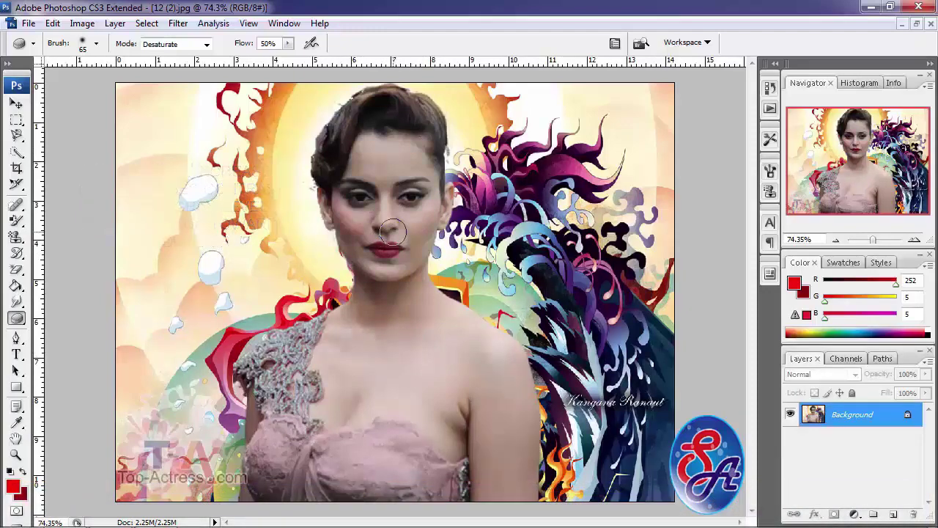
Step: Set the Sponge mode to Saturate and intensify the colour of the lips
click(207, 46)
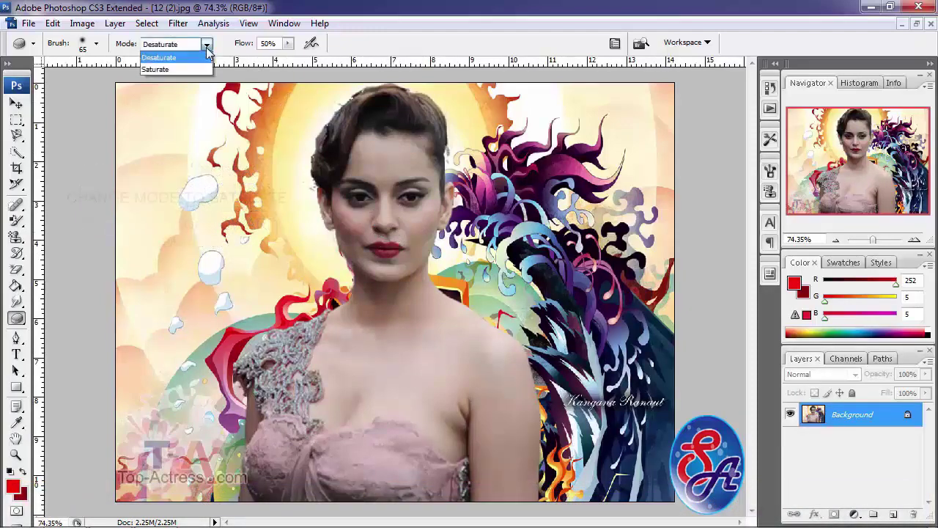
click(197, 69)
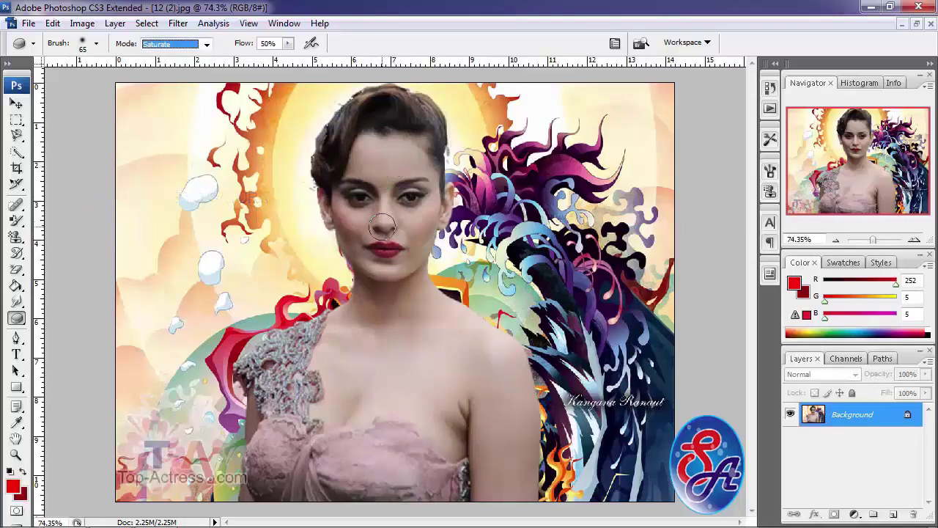
click(384, 248)
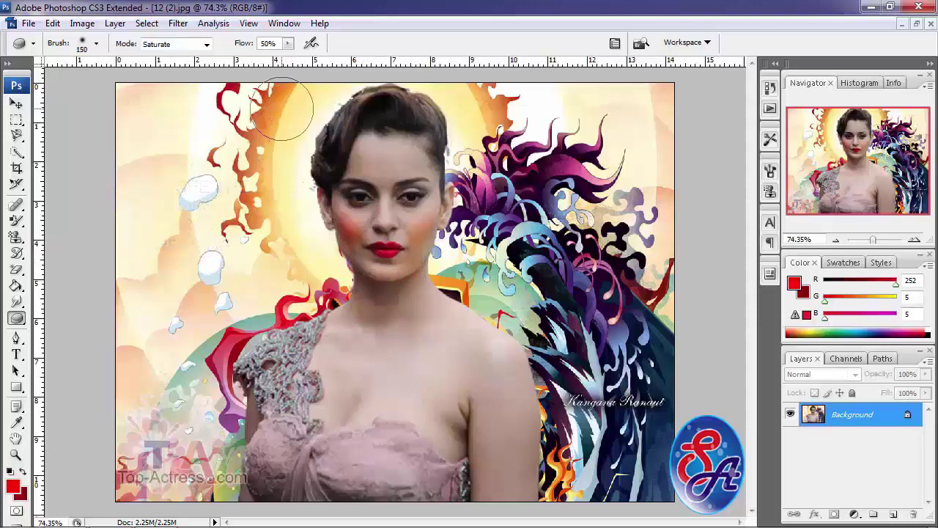
Step: With a 200 px brush, saturate the orange flames, purple swirls and pink dress
drag(281, 108, 275, 264)
key(bracketright)
key(bracketright)
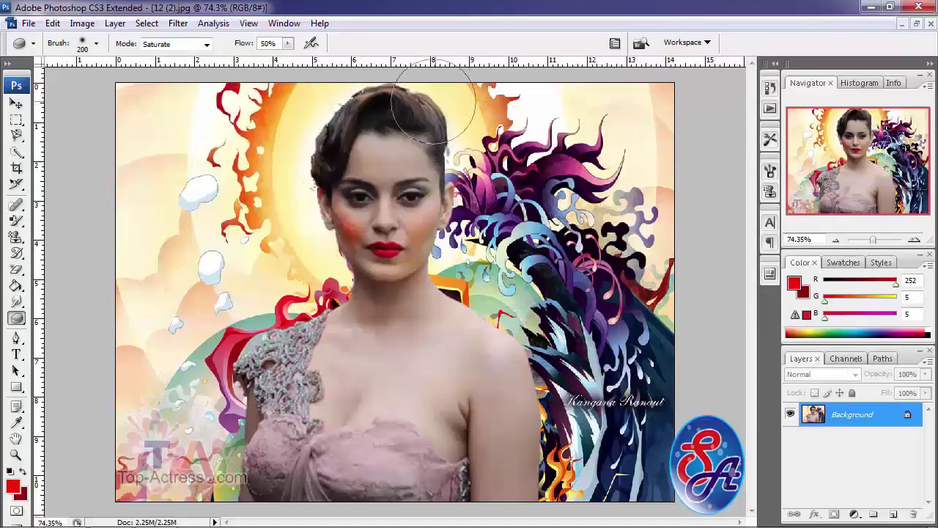
mouse_move(535, 187)
mouse_down()
mouse_move(533, 246)
mouse_move(608, 388)
mouse_up()
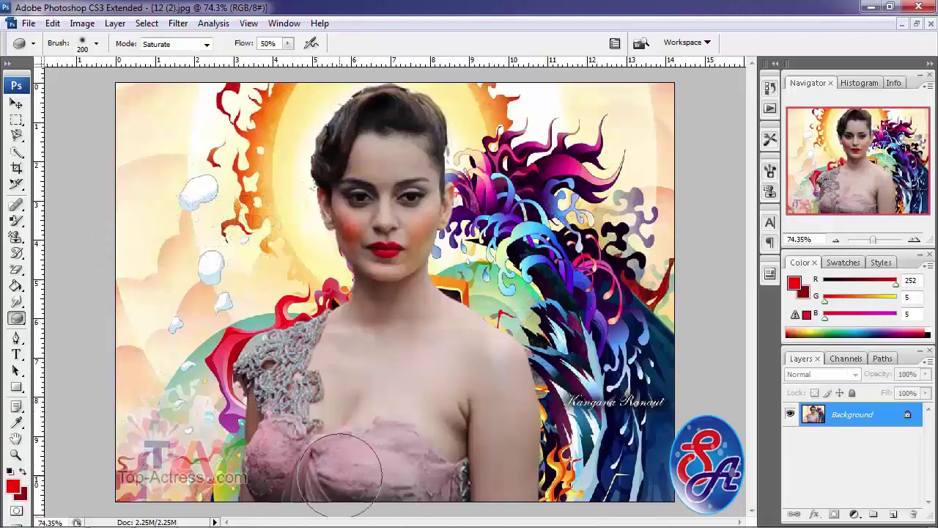
mouse_move(340, 473)
mouse_down()
mouse_move(356, 463)
mouse_move(452, 504)
mouse_up()
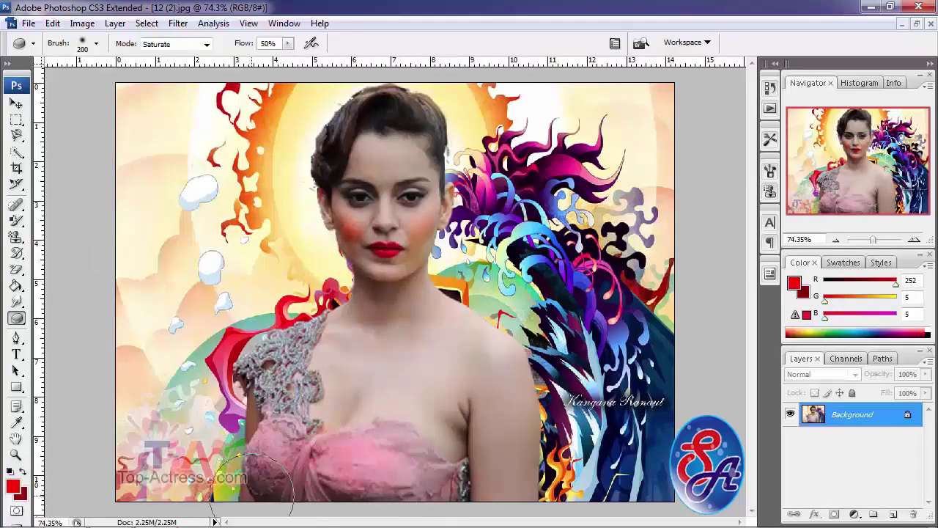
mouse_move(272, 506)
mouse_down()
mouse_move(387, 450)
mouse_move(481, 480)
mouse_up()
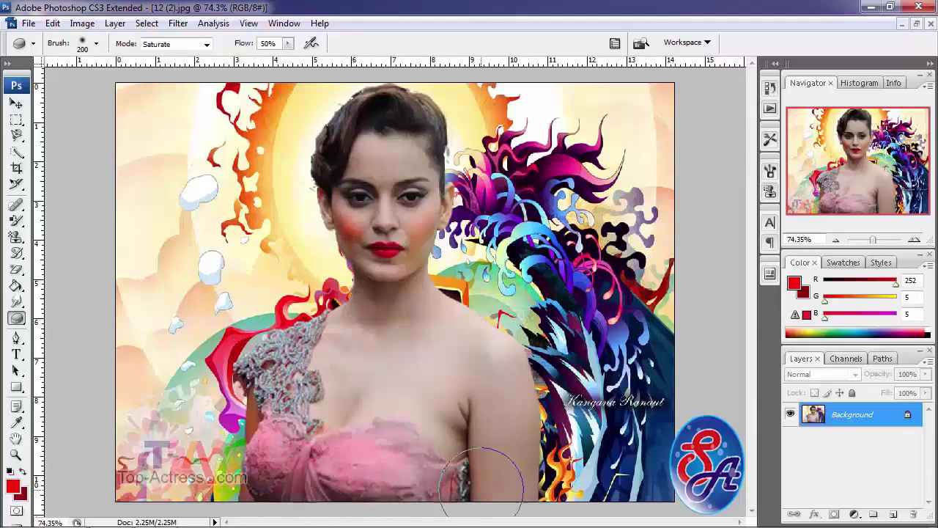